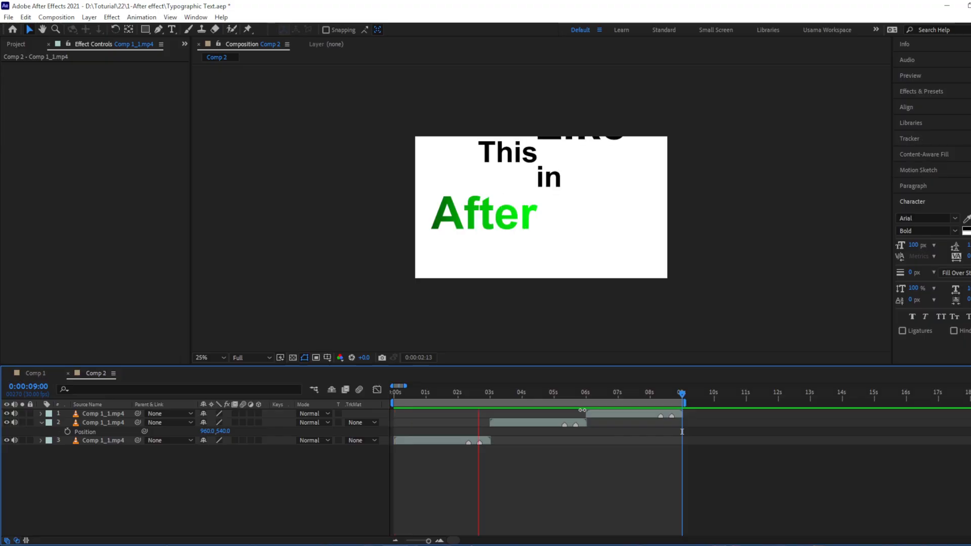
Create a composition named Text Animation, 1920 x 1080 px at 30 fps, with a duration of 0:00:20:00 and a white background
key("space")
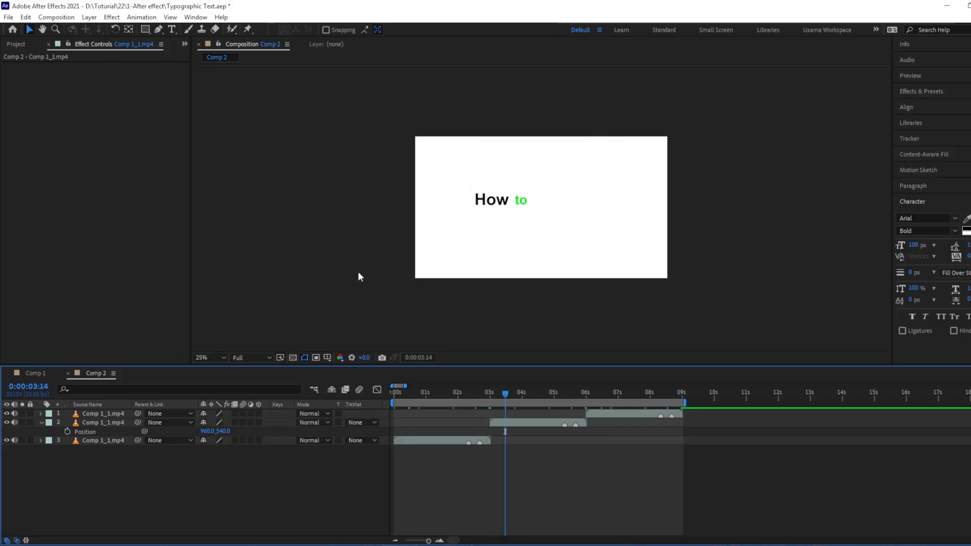
key("ctrl+n")
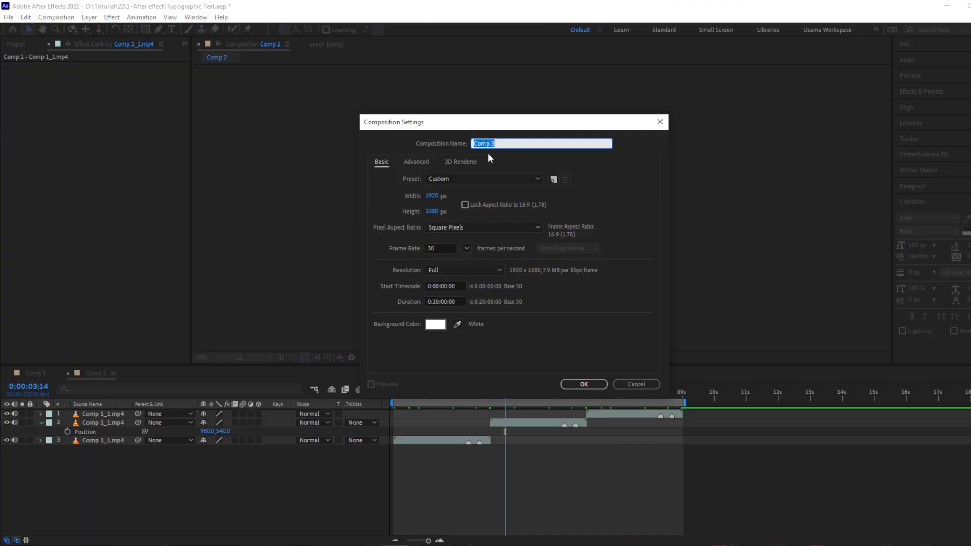
type("Text Animas")
left_click(439, 301)
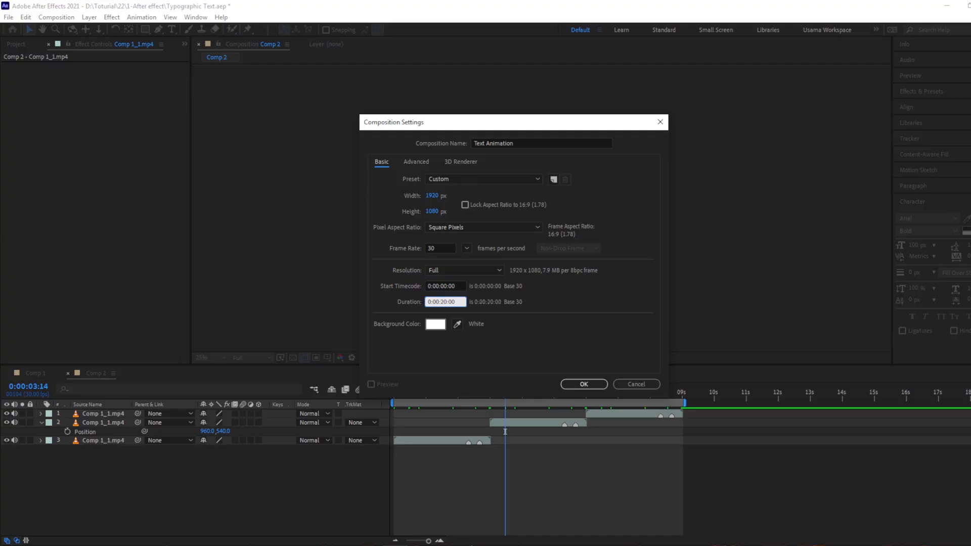
left_click(498, 334)
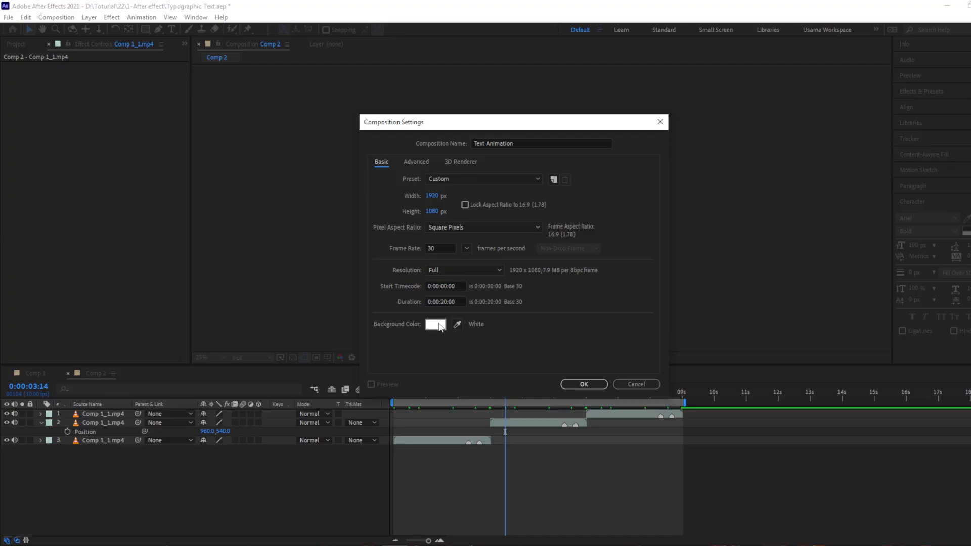
left_click(582, 384)
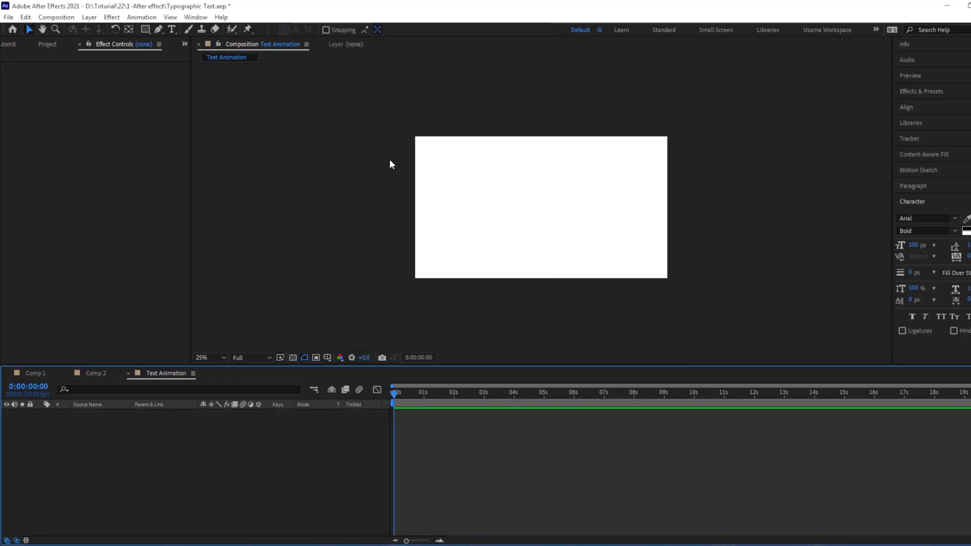
Add a text layer reading "How" in the upper-left part of the composition
key("shift+slash")
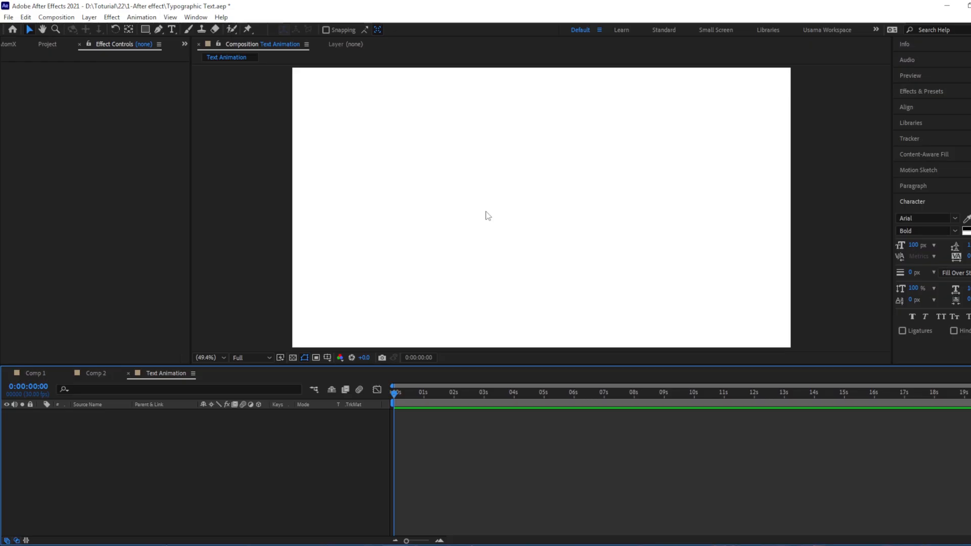
left_click(171, 29)
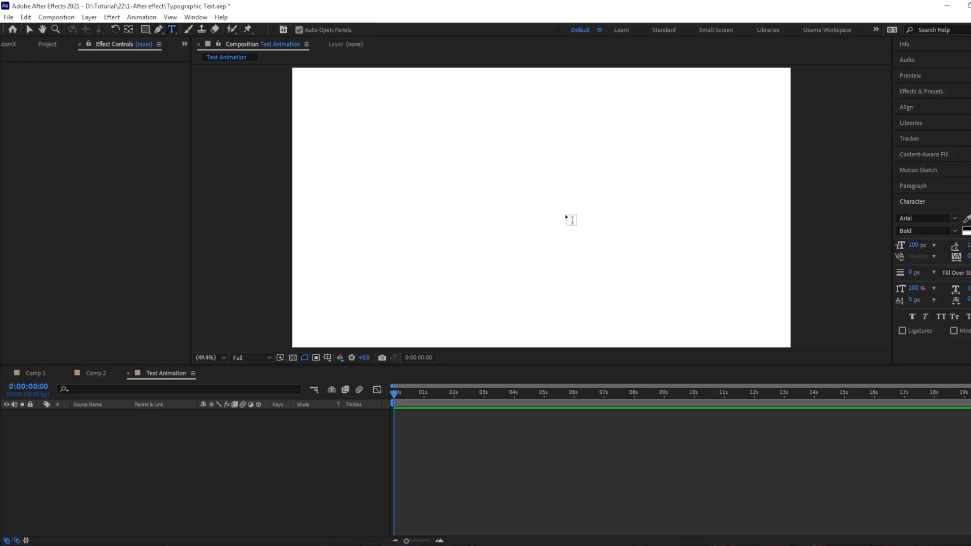
left_click(427, 172)
type("How")
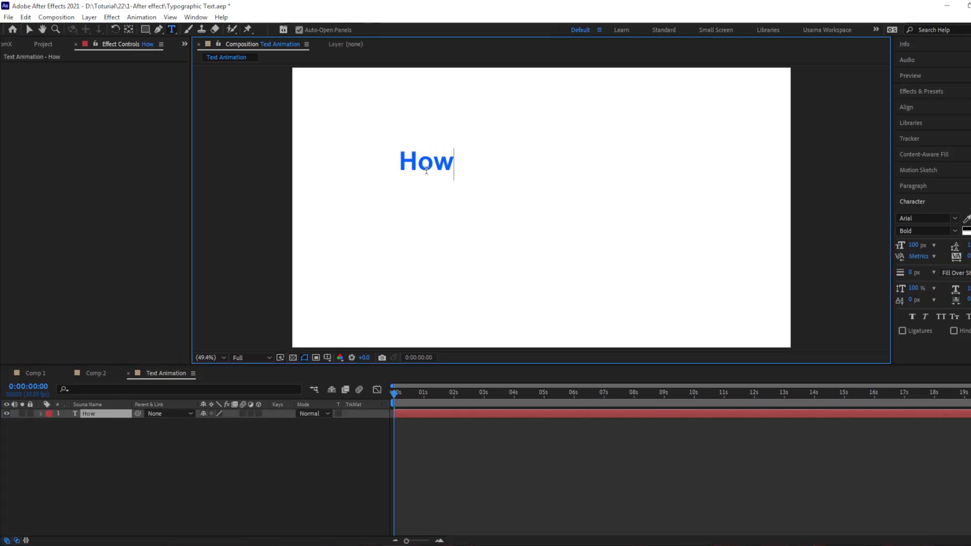
key("Escape")
key("v")
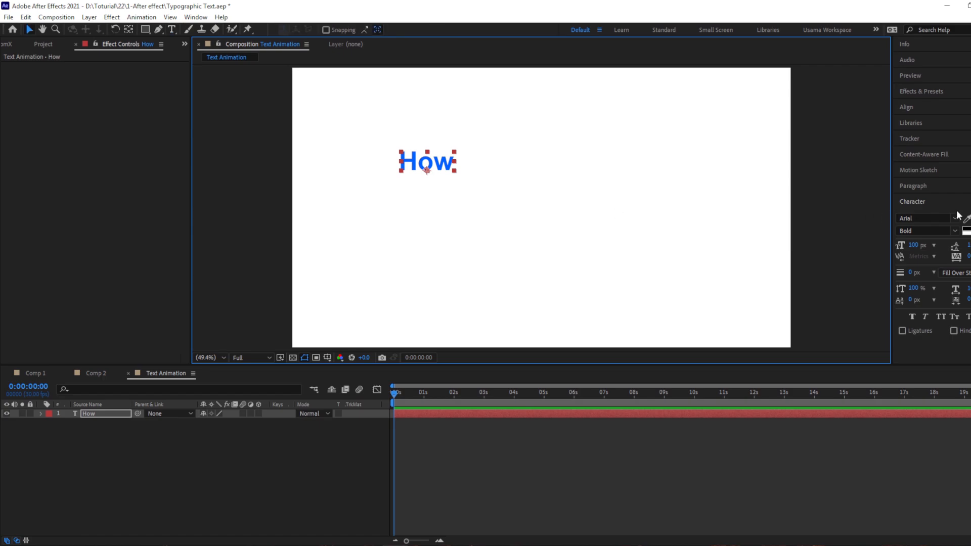
Change the fill colour of the text "How" to black (000000) and move the word slightly lower
left_click(970, 220)
left_click_drag(211, 336, 266, 376)
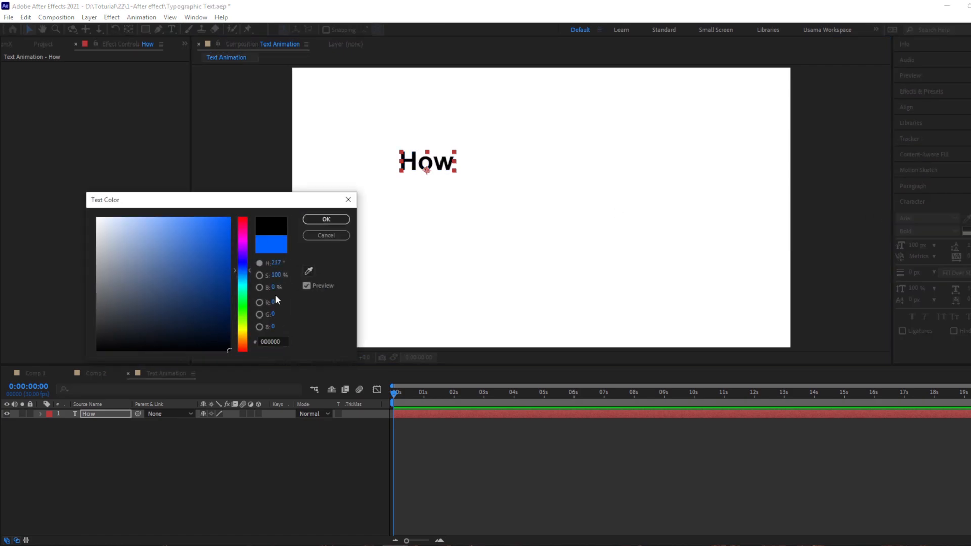
left_click(327, 220)
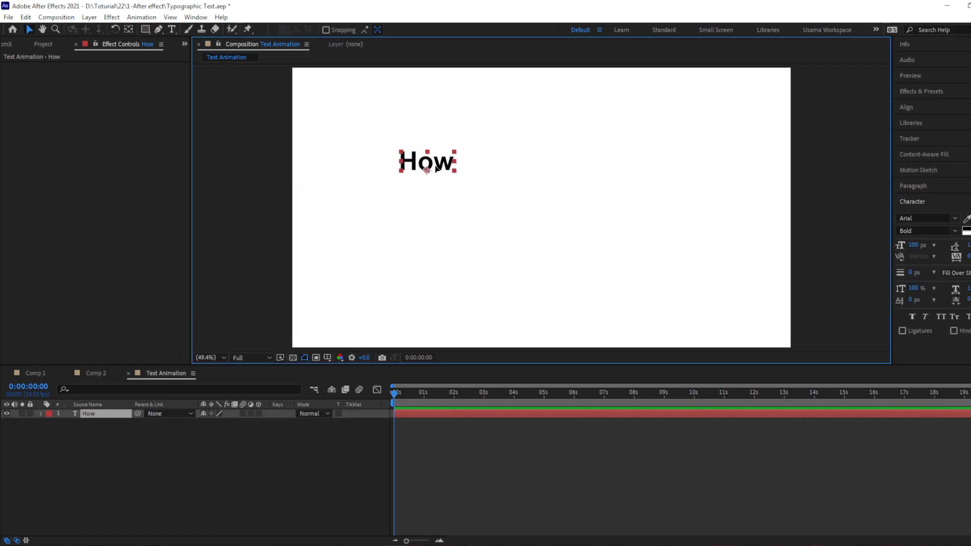
left_click_drag(438, 163, 436, 178)
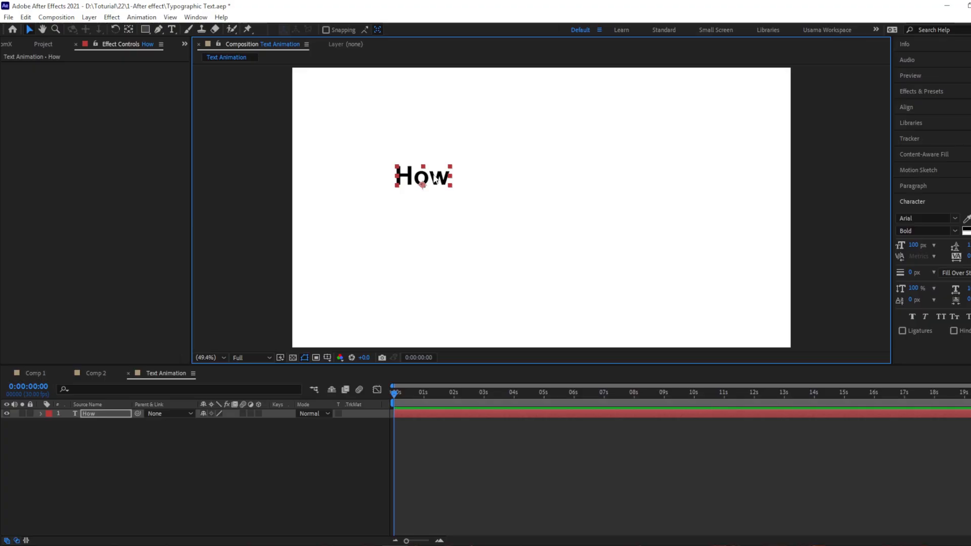
left_click_drag(426, 187, 425, 196)
Show rulers and the Title/Action Safe overlay, and place a horizontal and a vertical guide crossing at the composition's centre
key("ctrl+r")
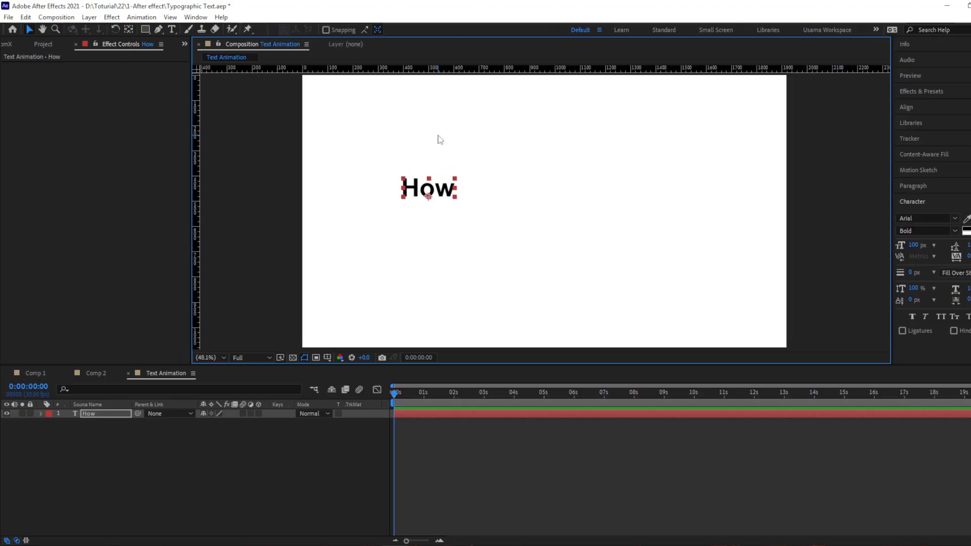
left_click_drag(483, 71, 505, 198)
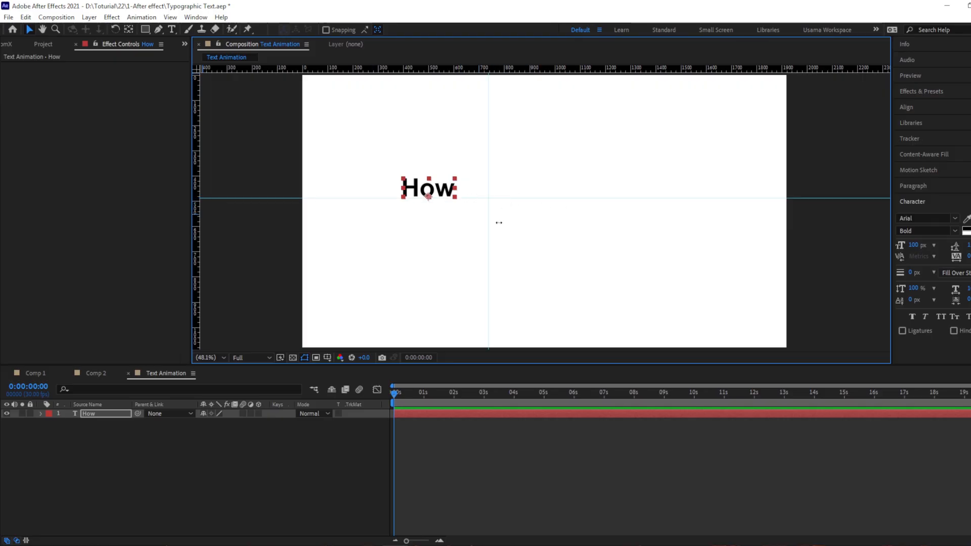
left_click_drag(499, 223, 536, 224)
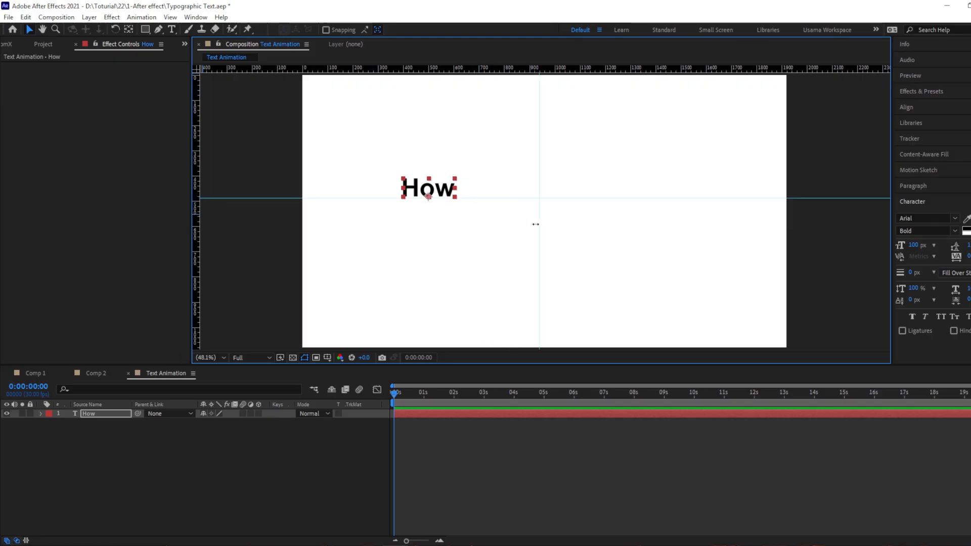
left_click(328, 358)
left_click(355, 370)
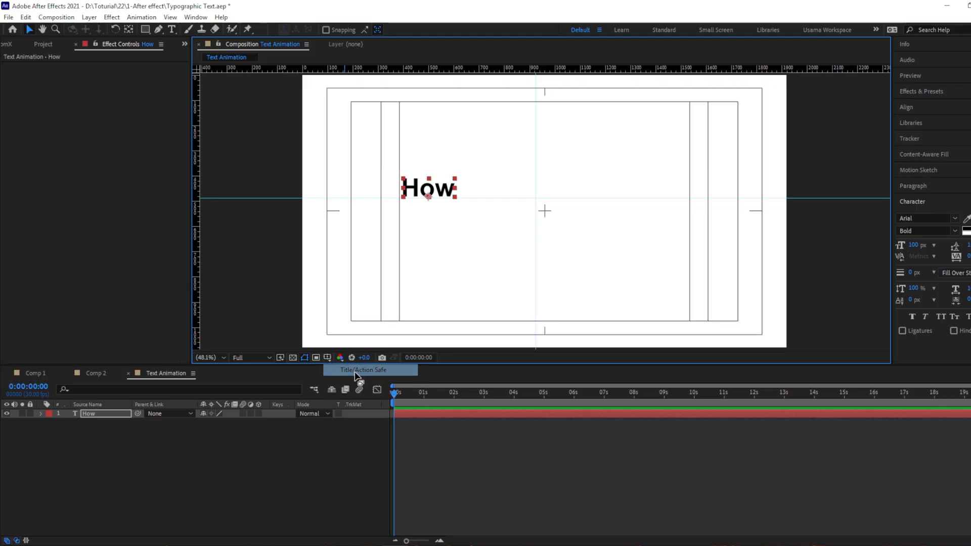
left_click_drag(540, 198, 545, 232)
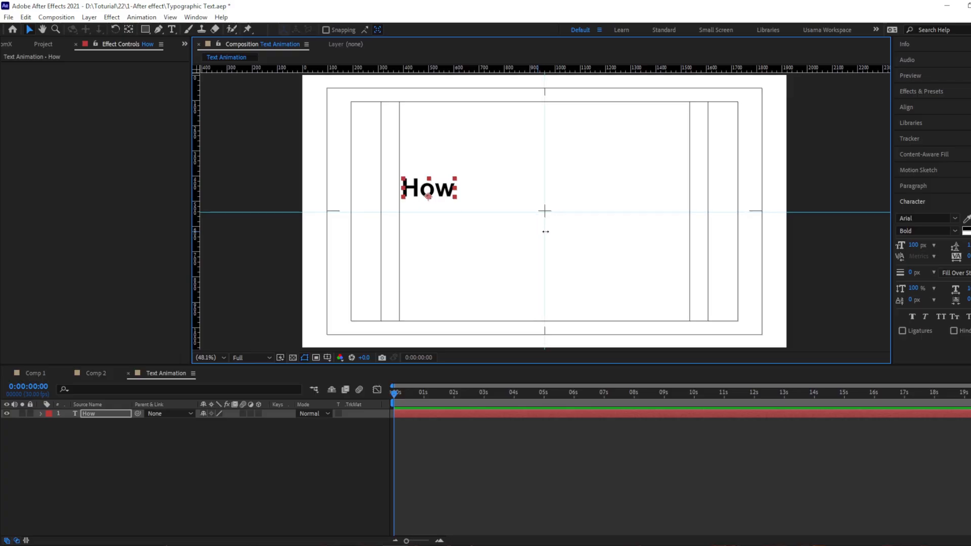
Position the word "How" so it sits on the horizontal centre guide with its left edge at the inner safe line
mouse_move(429, 193)
left_mouse_down()
mouse_move(531, 208)
mouse_move(458, 195)
mouse_move(419, 210)
mouse_move(427, 212)
left_mouse_up()
key("Left")
key("Left")
key("Left")
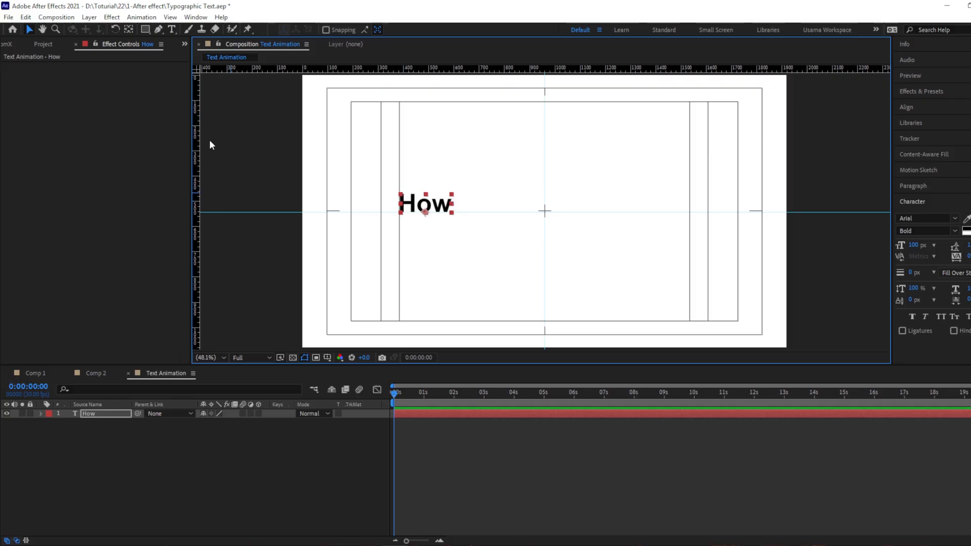
Move the anchor point of the "How" layer exactly onto the upper-left corner of the letter H
left_click(131, 31)
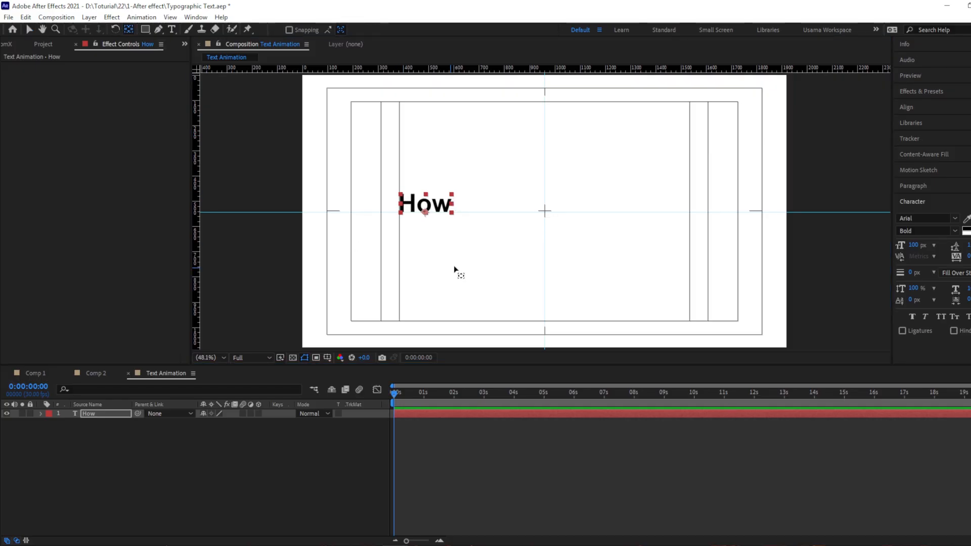
left_click_drag(421, 212, 399, 195)
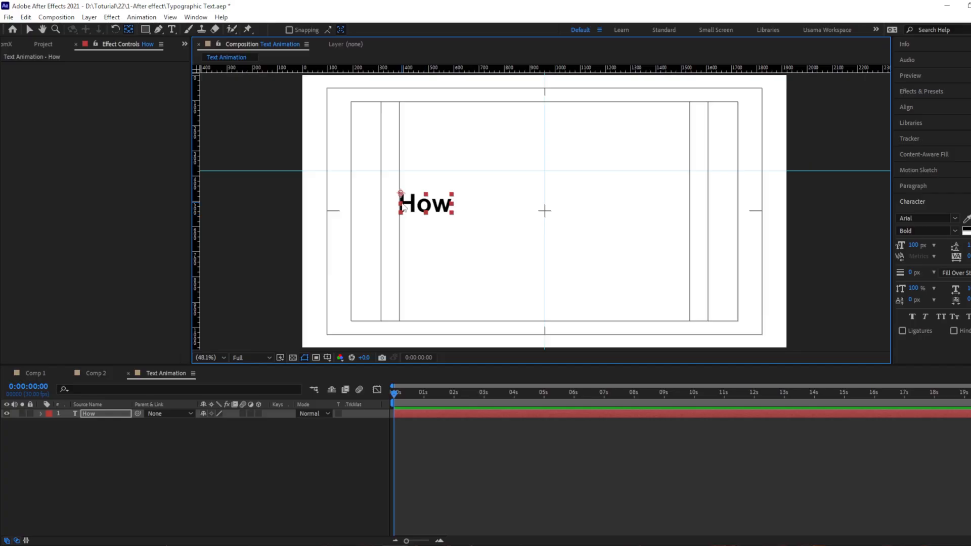
scroll(397, 205, "up", 2)
key("space")
left_click_drag(330, 205, 577, 235)
scroll(534, 214, "up", 2)
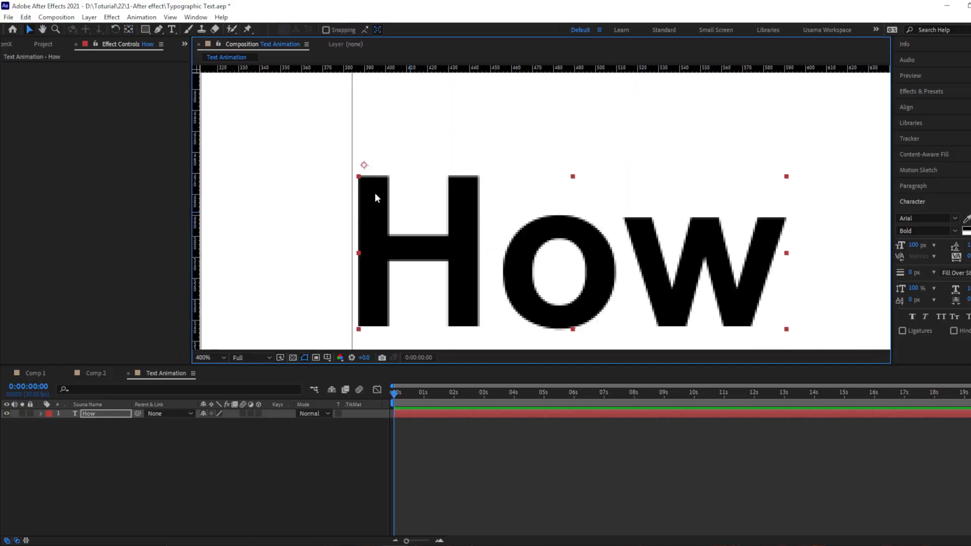
left_click(128, 30)
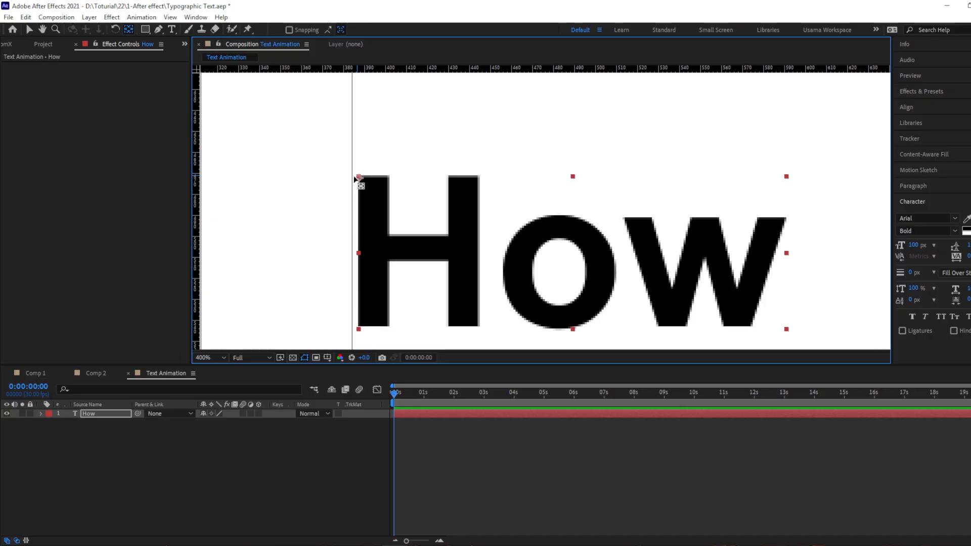
key("v")
key("shift+/")
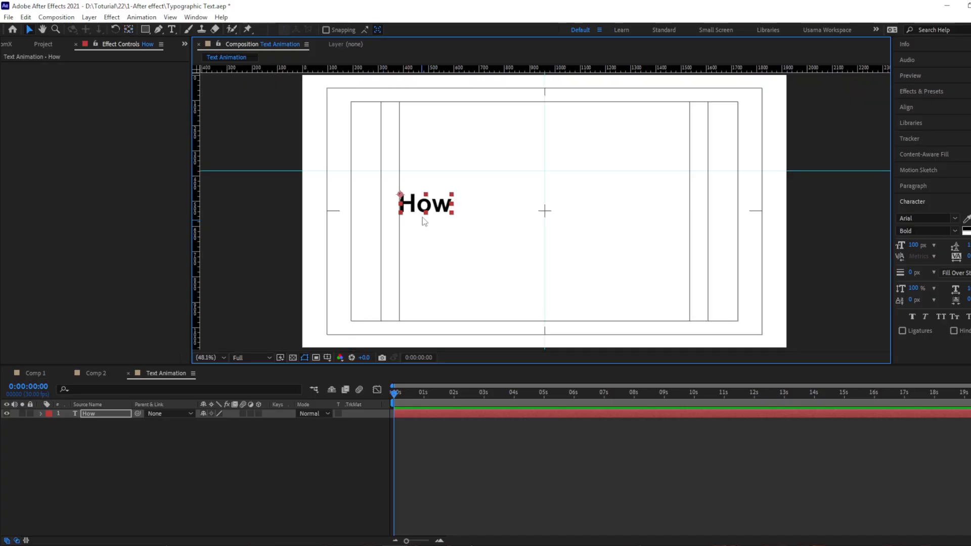
Keyframe the "How" layer's Scale at 100% on 0:00:00:10 and at 0% on 0:00:00:00
left_click(441, 542)
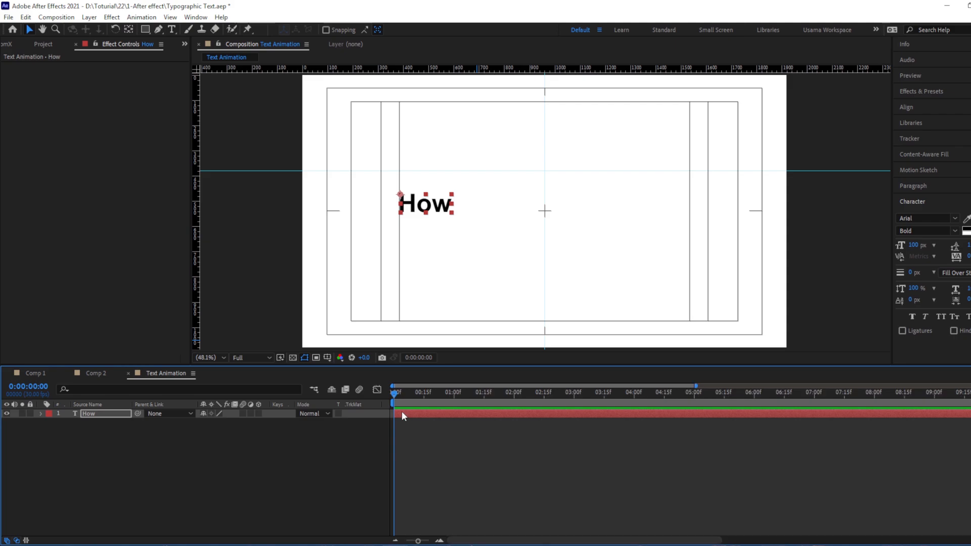
key("shift+Page_Down")
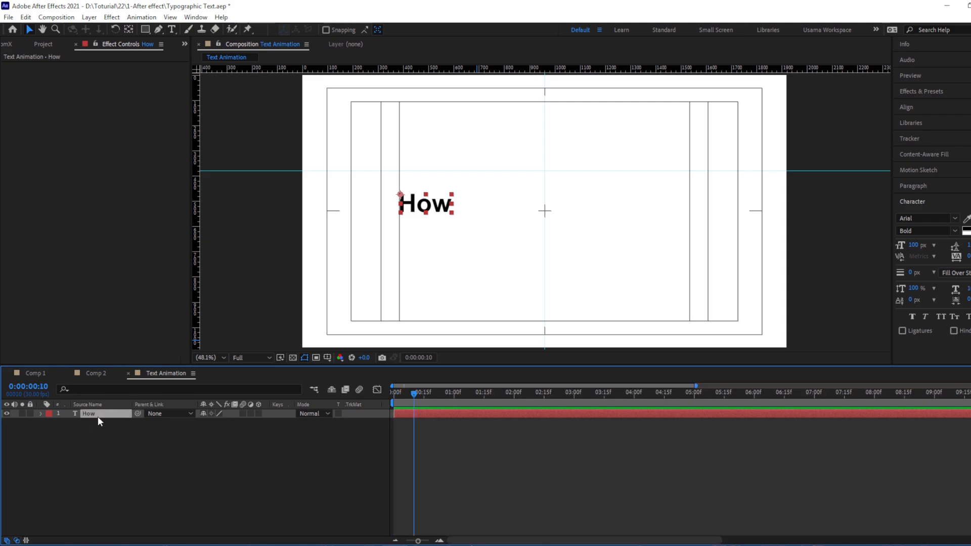
key("s")
left_click(67, 423)
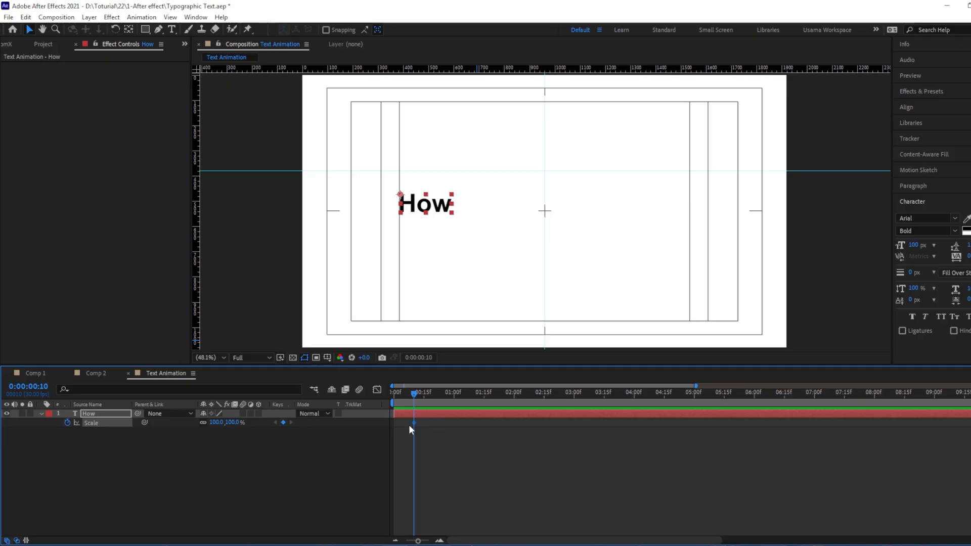
key("Home")
mouse_move(218, 423)
left_mouse_down()
mouse_move(200, 423)
mouse_move(217, 422)
left_mouse_up()
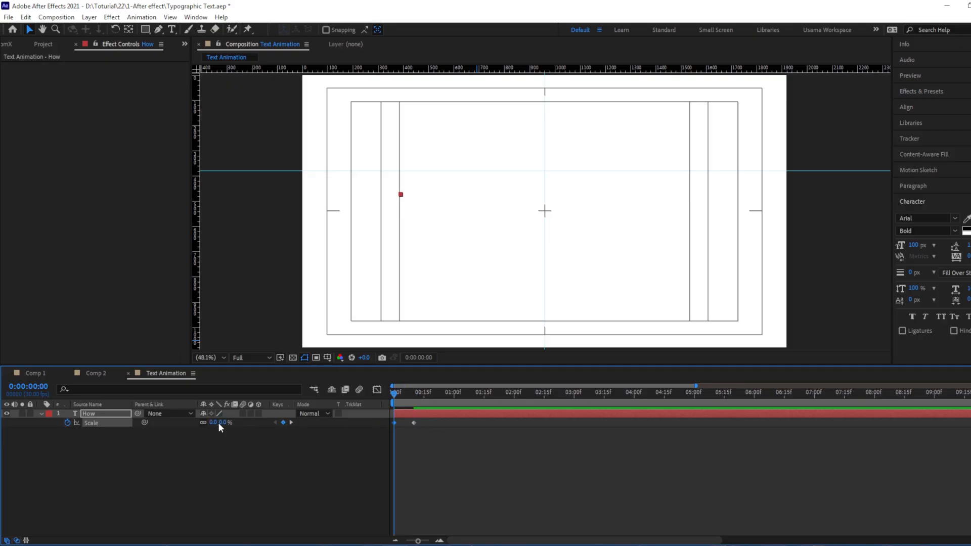
Select both Scale keyframes of the "How" layer and apply Easy Ease to them
key("k")
key("j")
key("k")
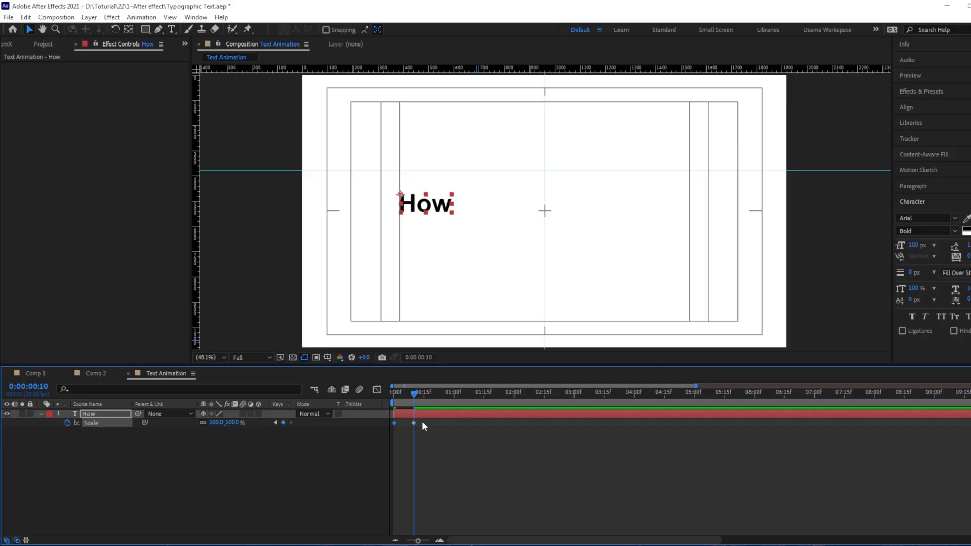
left_click_drag(422, 420, 387, 432)
Reshape the Scale speed graph so the speed peaks sharply at the first keyframe and eases slowly into the second
left_click(377, 389)
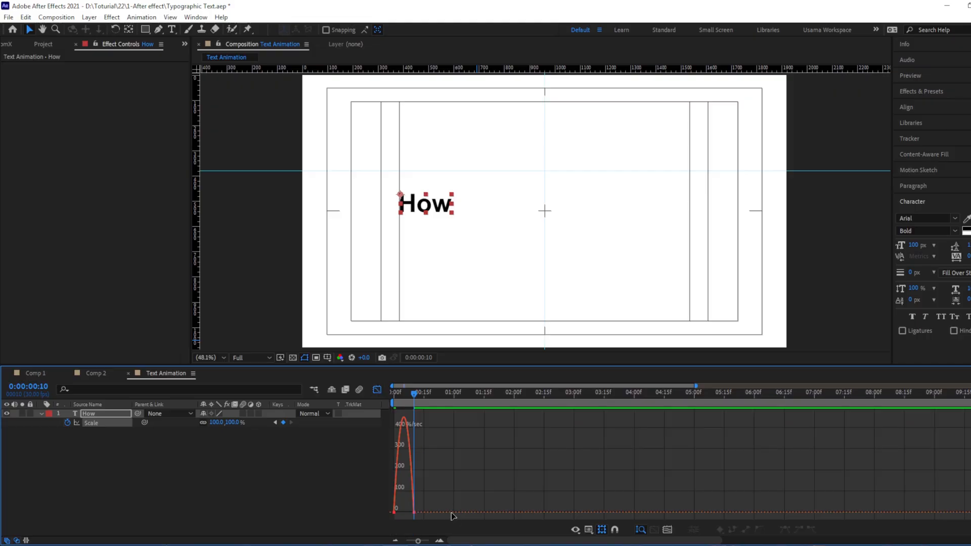
left_click(440, 539)
left_click_drag(472, 487, 708, 466)
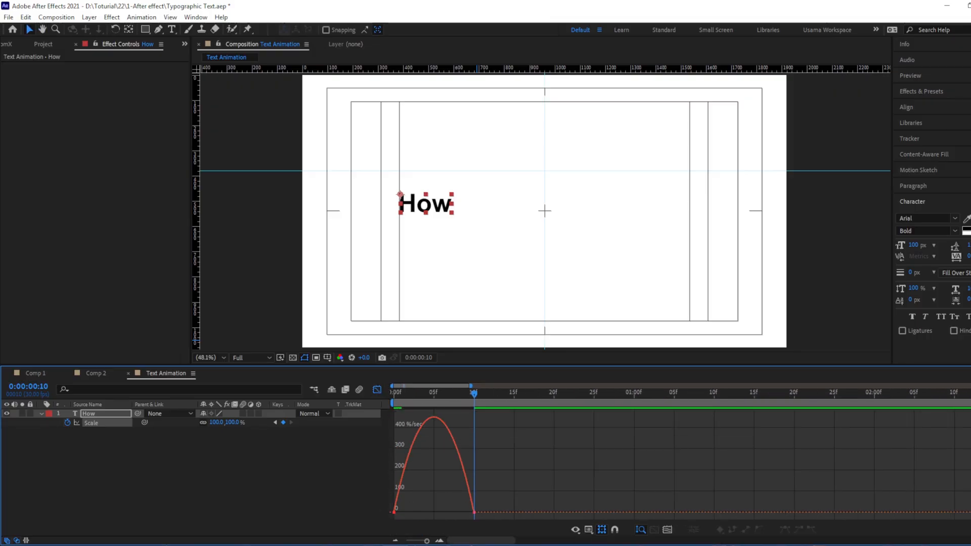
left_click(590, 530)
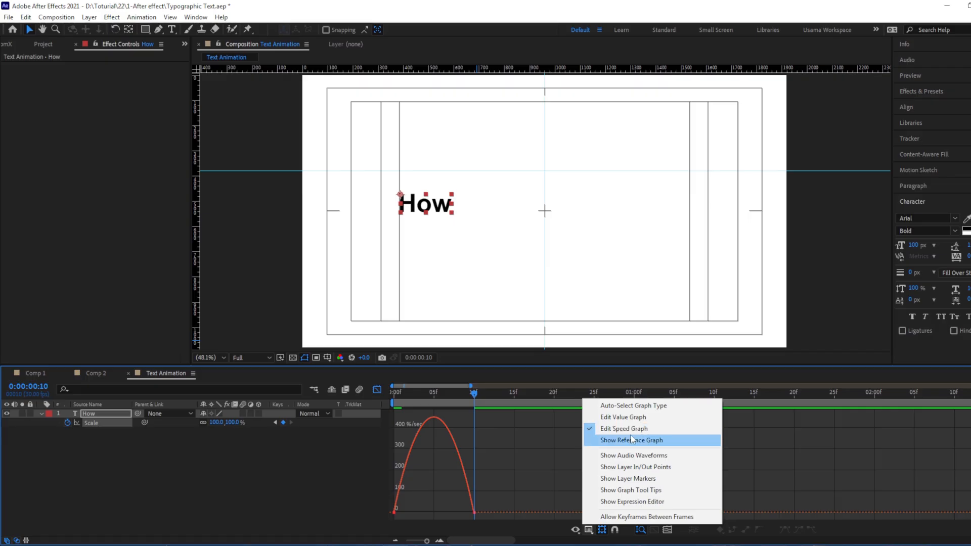
left_click(465, 507)
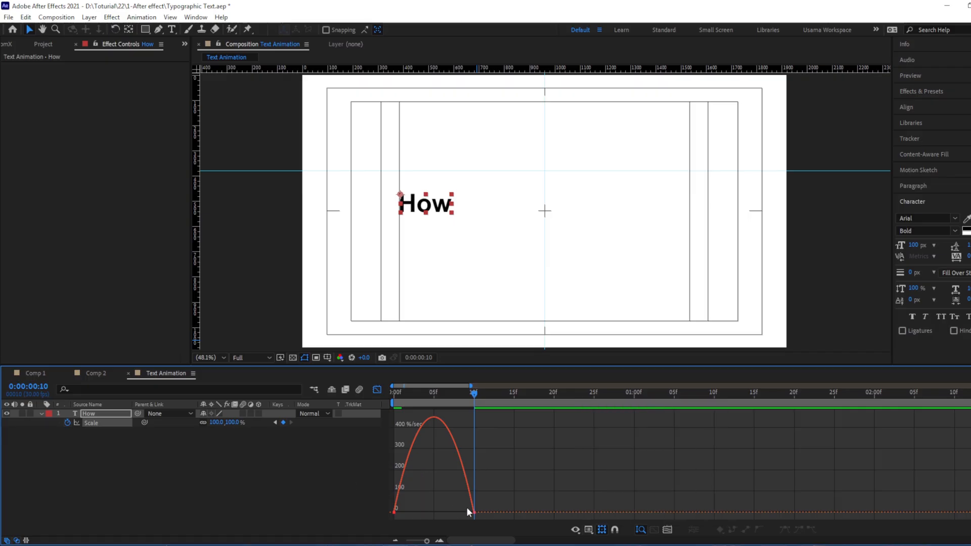
left_click_drag(497, 490, 397, 512)
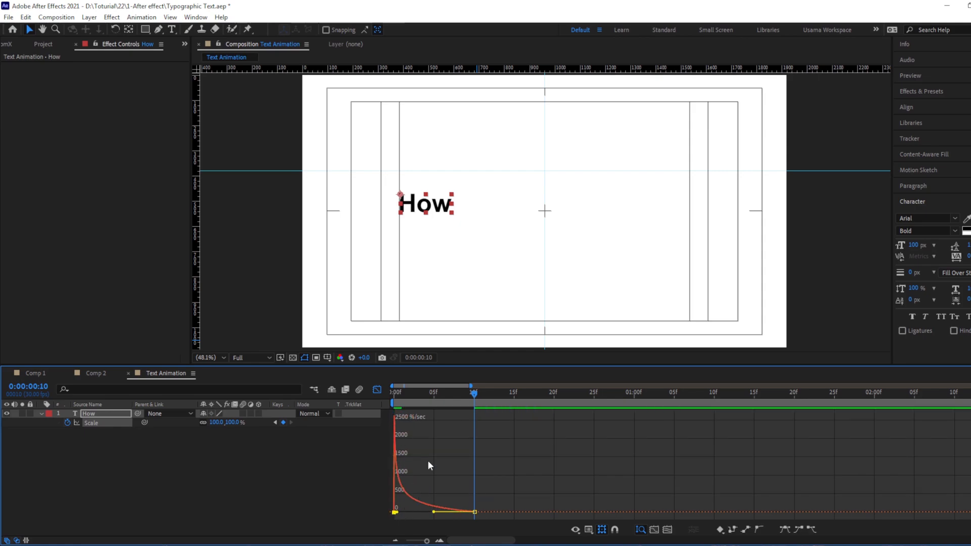
Return to the layer timeline, preview the "How" scale-in animation and set the current time to 0:00:00:10
left_click(377, 390)
key("space")
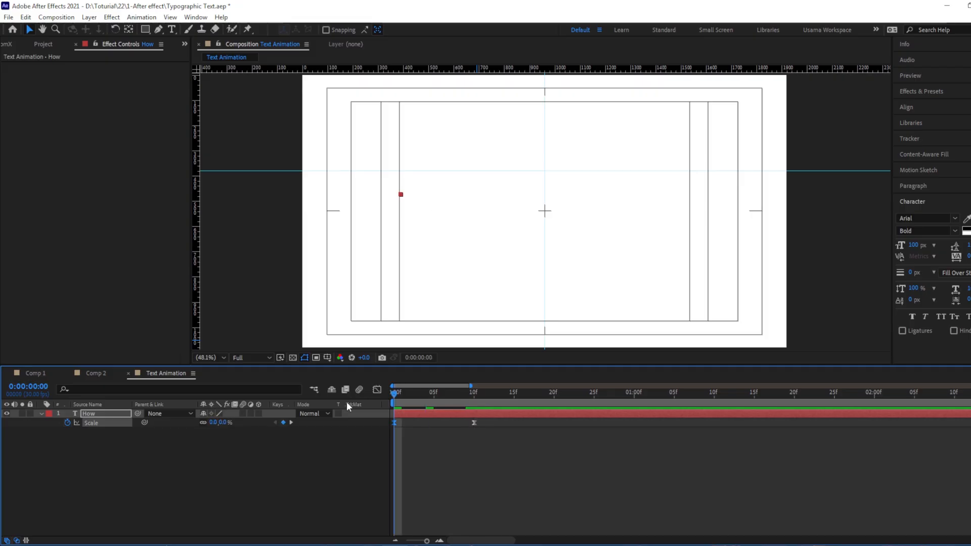
left_click_drag(493, 399, 475, 397)
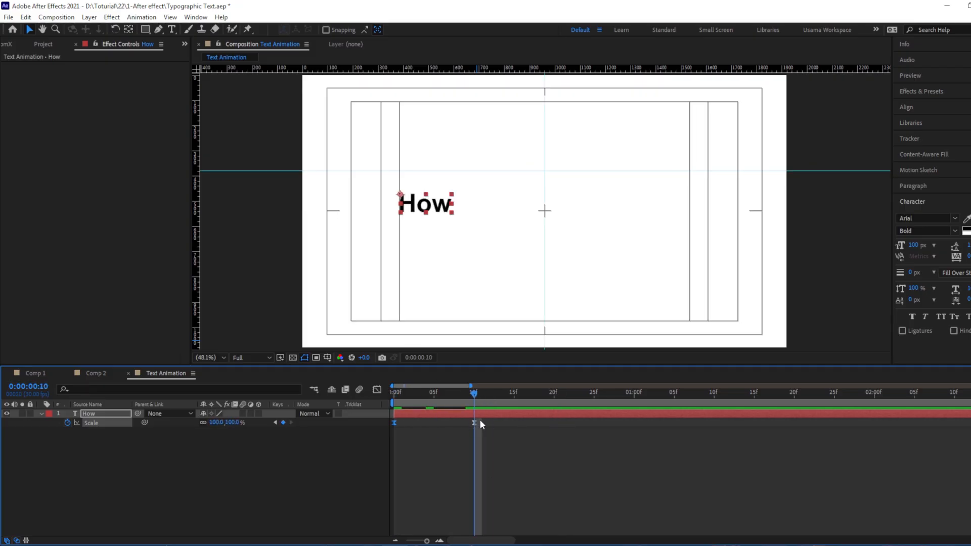
Duplicate the "How" layer, place the copy just after the word, and change its text to "To"
key("ctrl+d")
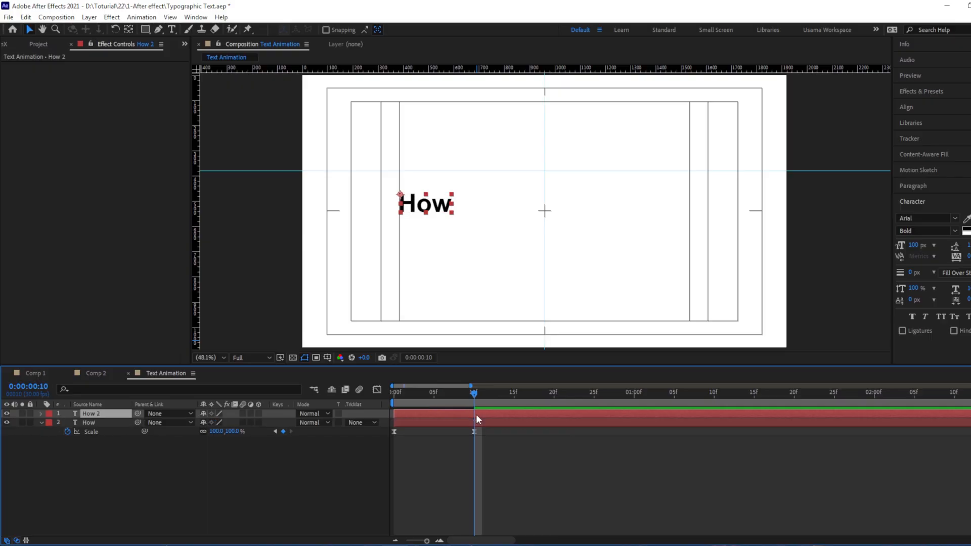
left_click_drag(417, 203, 458, 201)
double_click(468, 206)
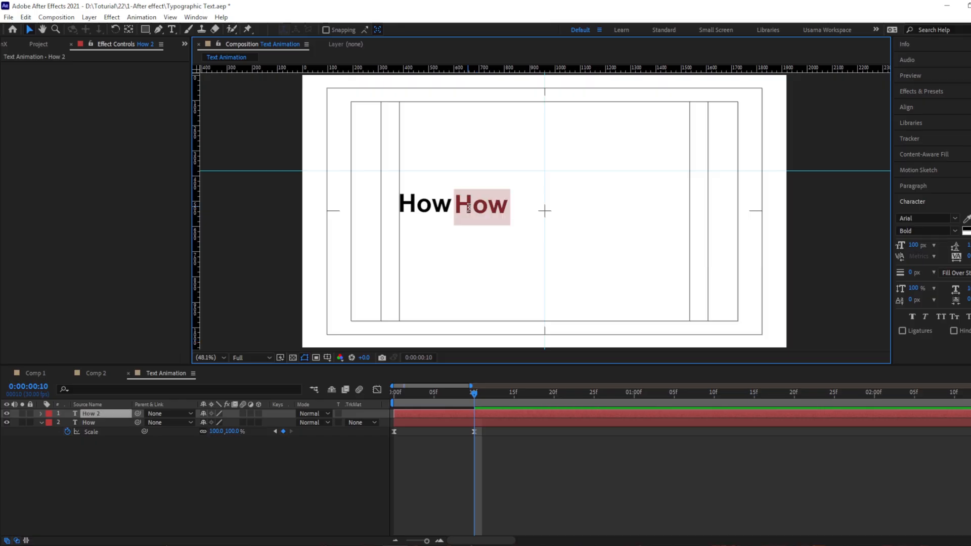
type("To")
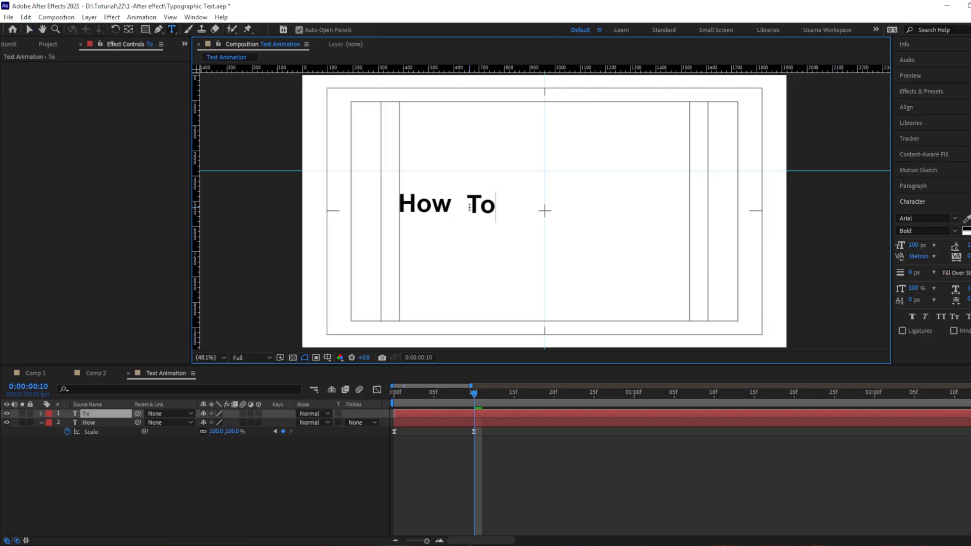
key("Escape")
Move the "To" layer's anchor point to its upper-right corner and nudge the word closer to "How"
key("v")
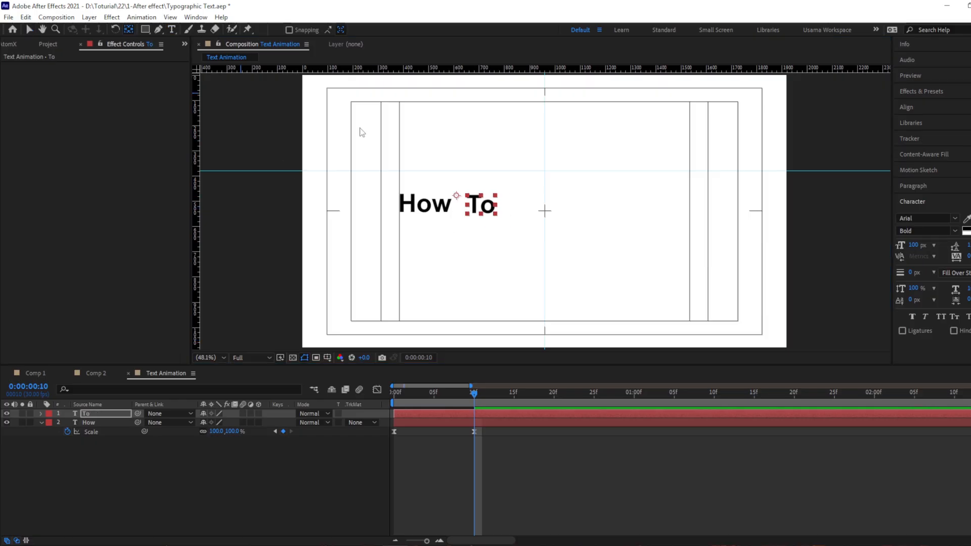
left_click_drag(456, 193, 494, 194)
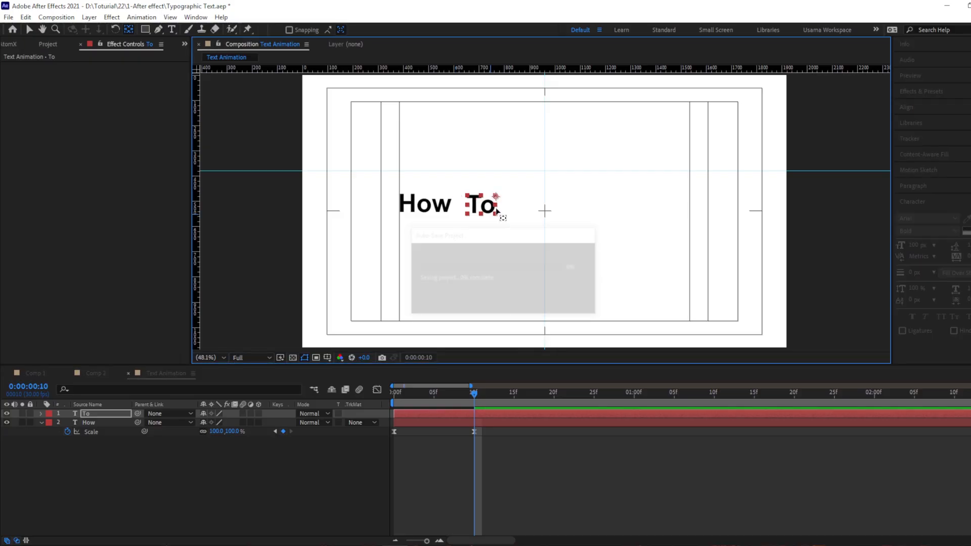
key("shift+Left")
key("shift+Left")
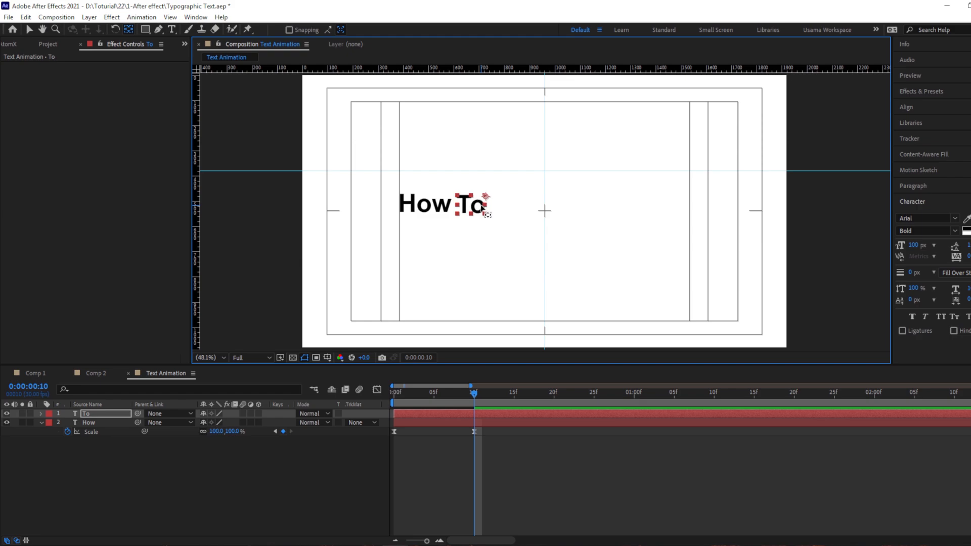
key("Left")
key("Left")
Change the "To" text's fill color to bright red
left_click(967, 230)
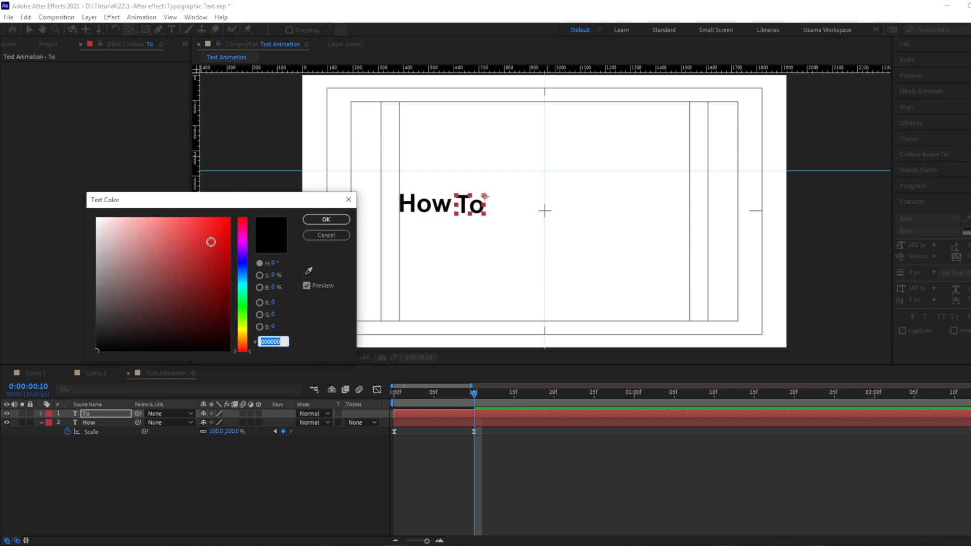
left_click_drag(211, 242, 247, 200)
left_click(322, 219)
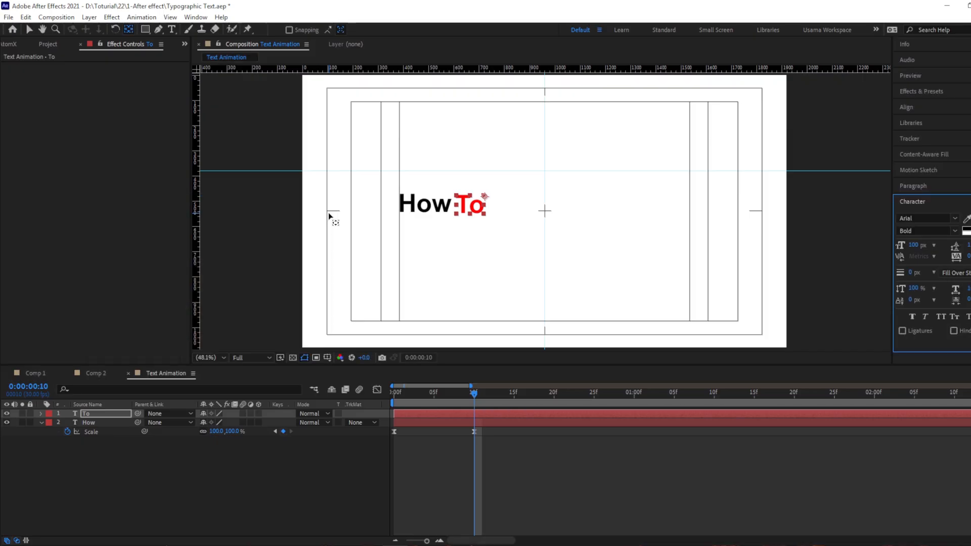
Change the red word's capital T to lowercase so it reads "to", and nudge it up one pixel to align with "How"
double_click(466, 201)
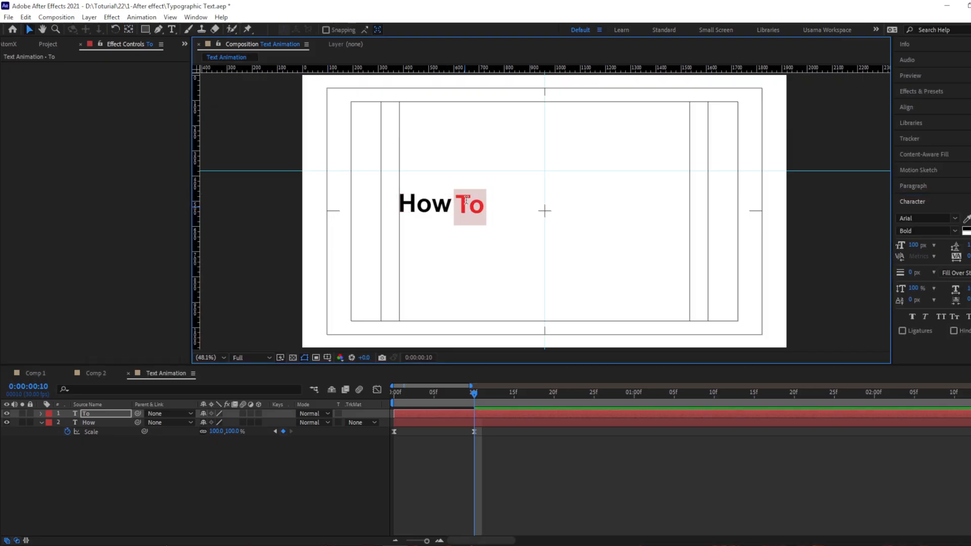
left_click(465, 201)
key("shift+Right")
type("t")
key("Escape")
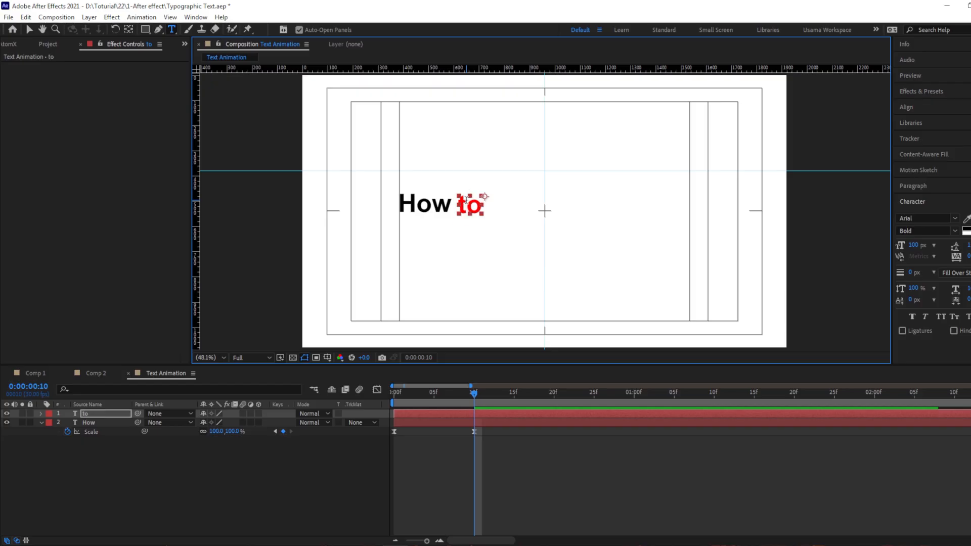
key("v")
left_click(268, 228)
left_click(464, 214)
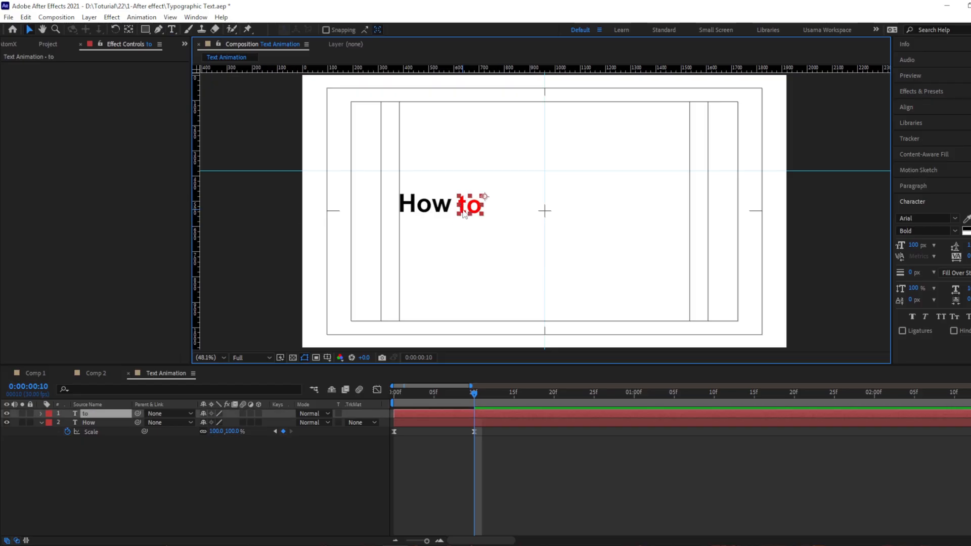
key("Up")
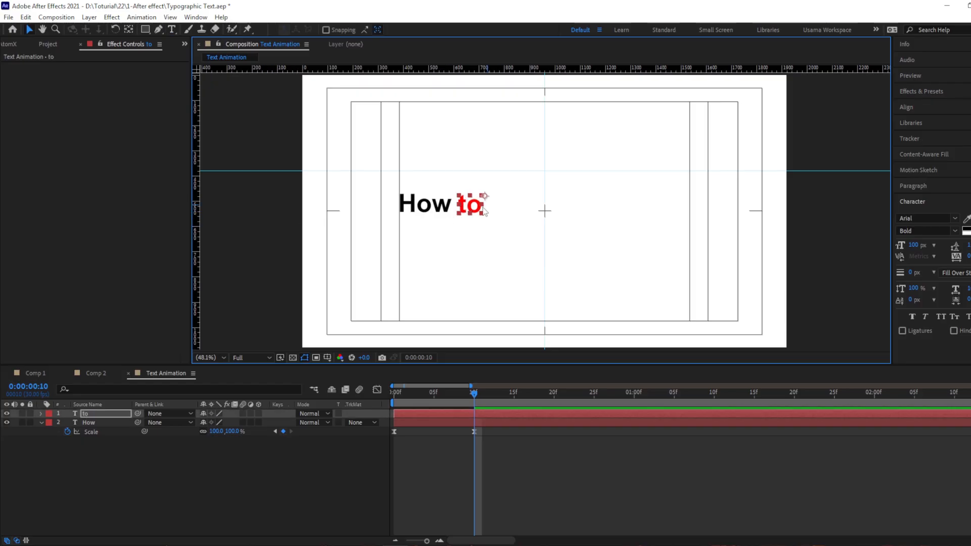
Reveal the "to" layer's Scale keyframes, shift the layer to start at 0:00:00:10, and scrub through its scale-in
key("s")
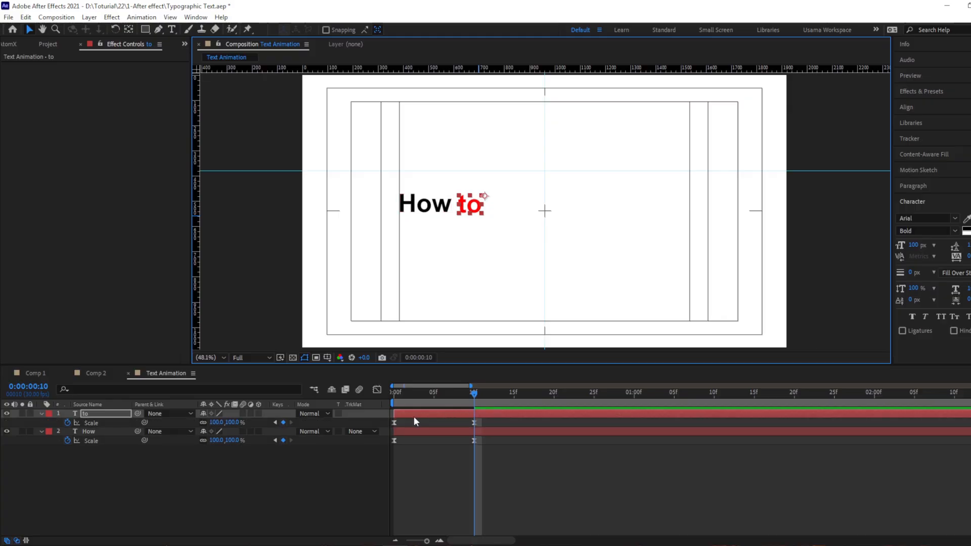
left_click_drag(413, 416, 489, 417)
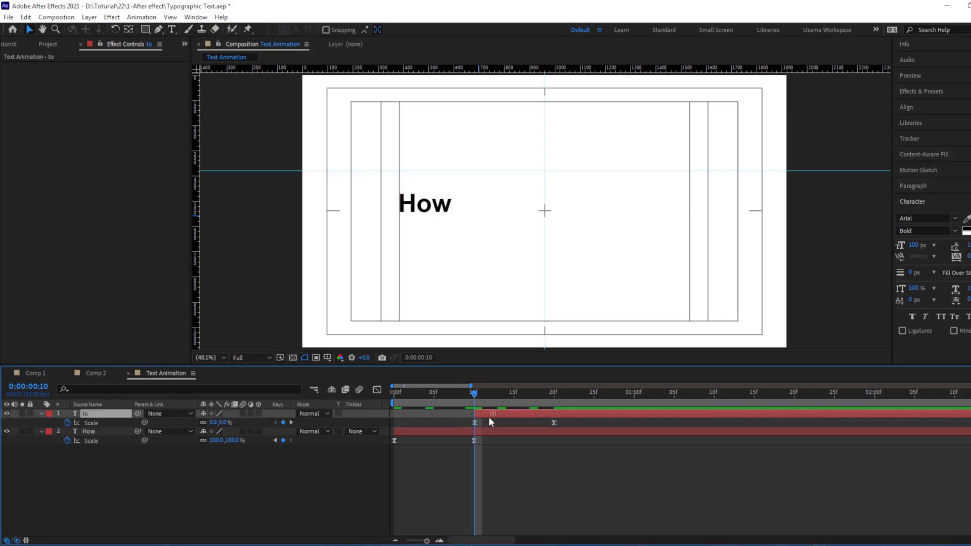
left_click(436, 457)
left_click_drag(414, 399, 542, 402)
left_click(428, 431)
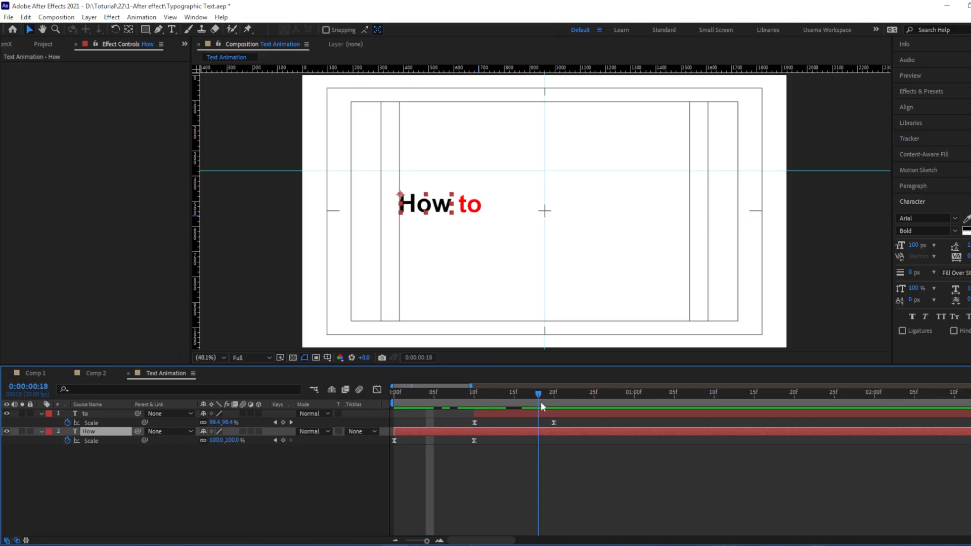
Duplicate the "to" layer with the current time at 0:00:00:20 and move the copy straight down below the original word
left_click(471, 205)
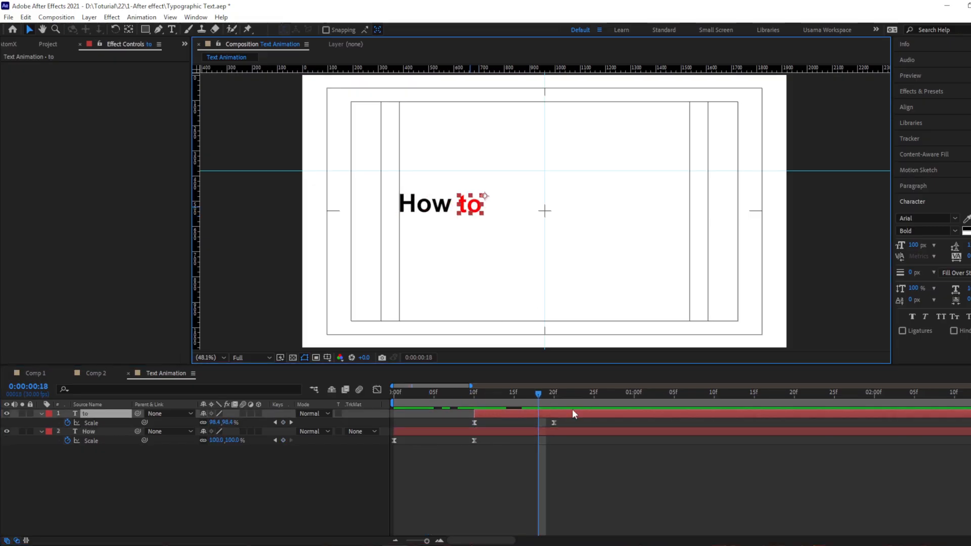
key("k")
left_click(554, 415)
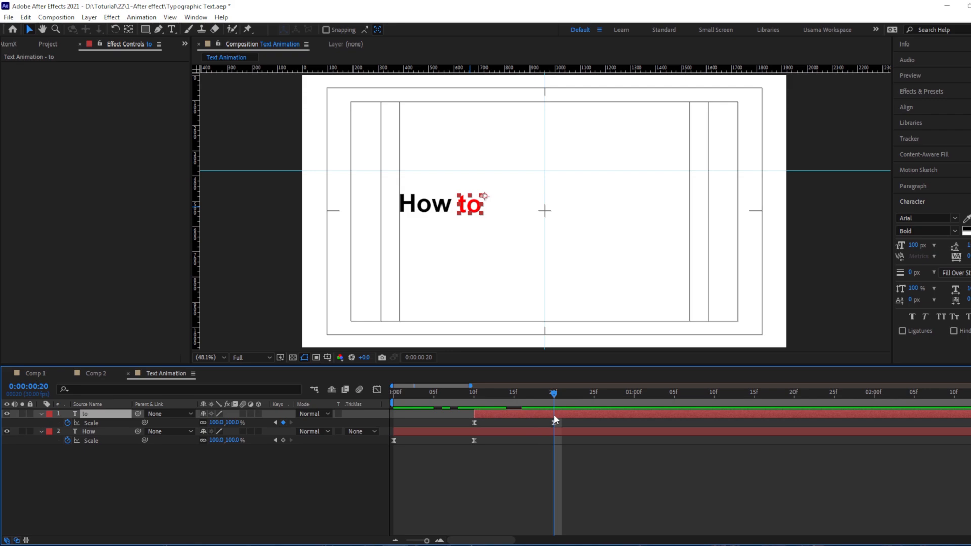
key("ctrl+shift+d")
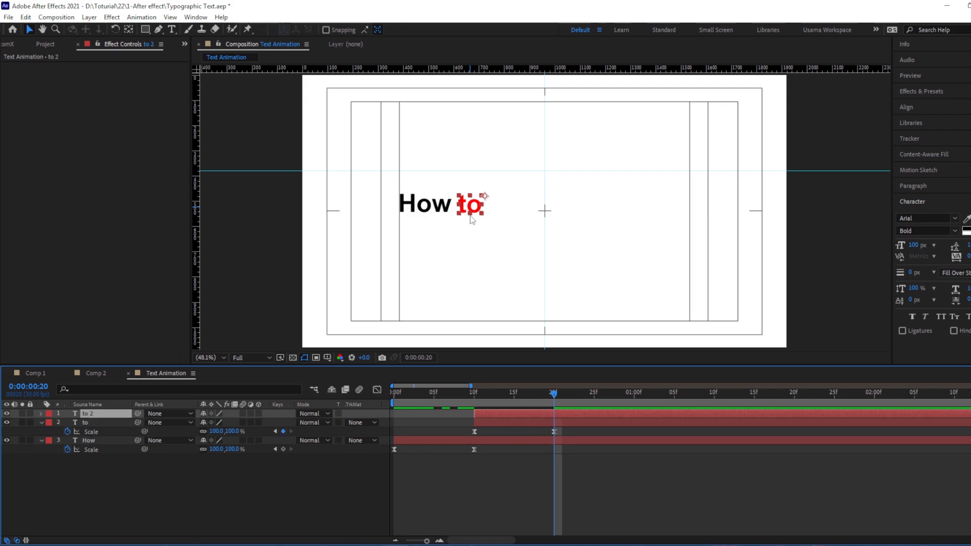
key("shift+Down")
key("shift+Down")
key("shift+Down")
key("shift+Down")
key("shift+Down")
key("shift+Down")
key("shift+Down")
key("shift+Down")
key("shift+Down")
key("shift+Down")
key("shift+Down")
key("shift+Down")
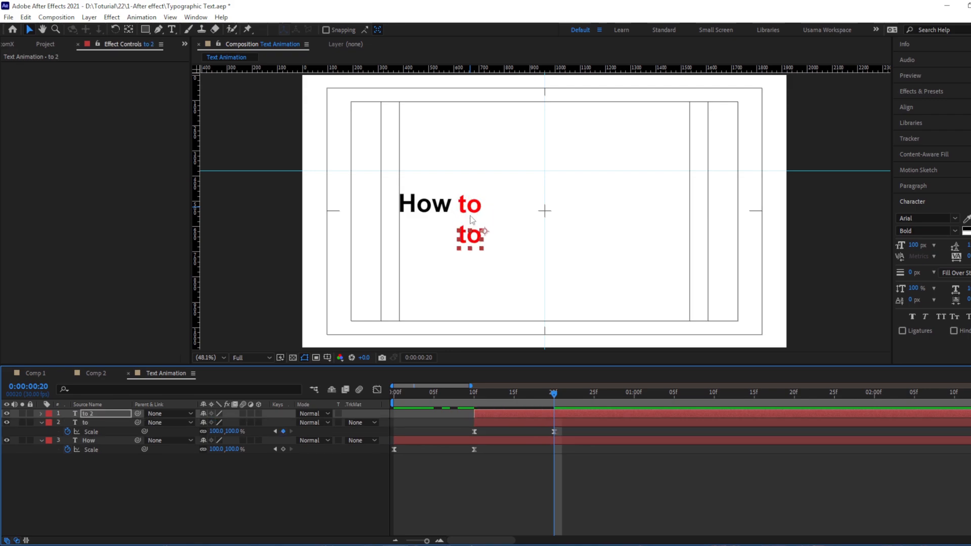
key("shift+Down")
key("shift+Down")
Replace the lower "to" copy's text with "Animate"
double_click(469, 246)
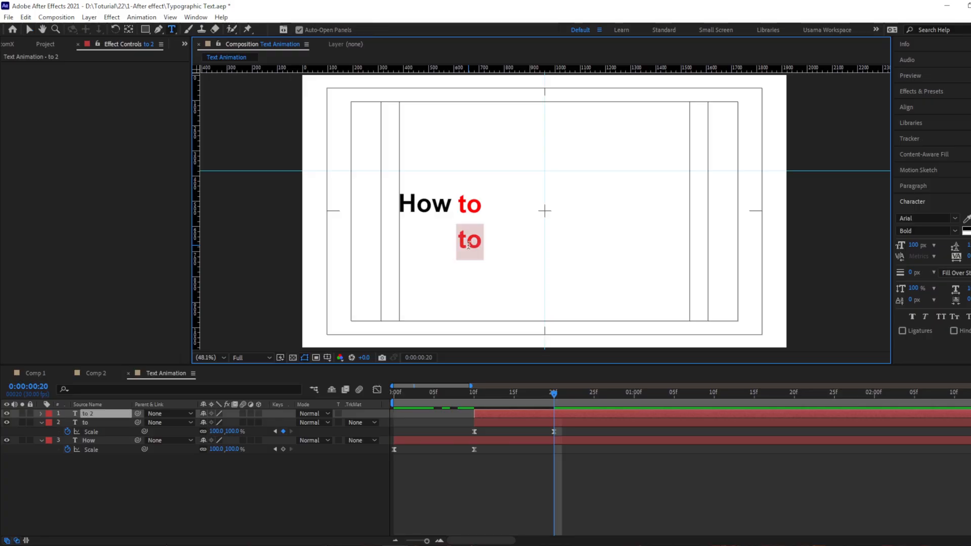
type("Ani")
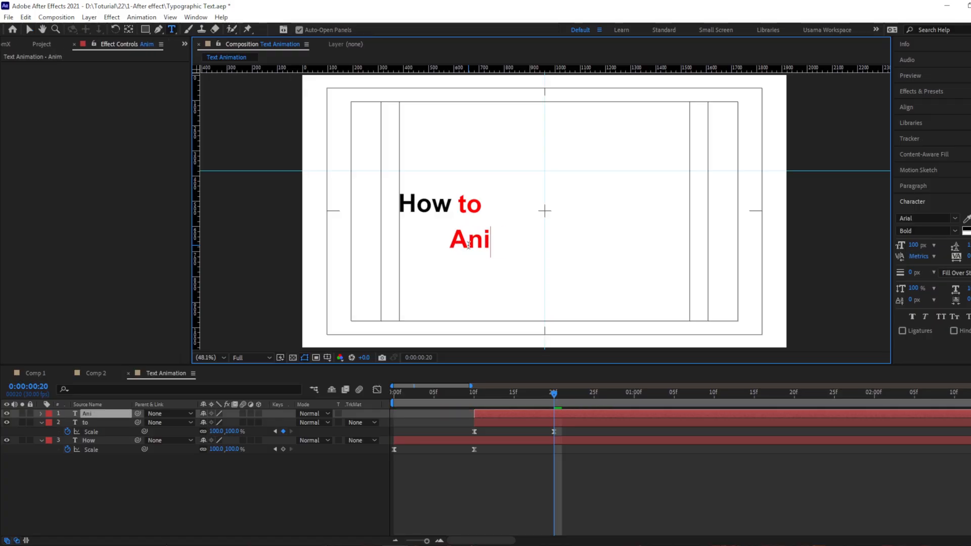
type("mate")
key("Escape")
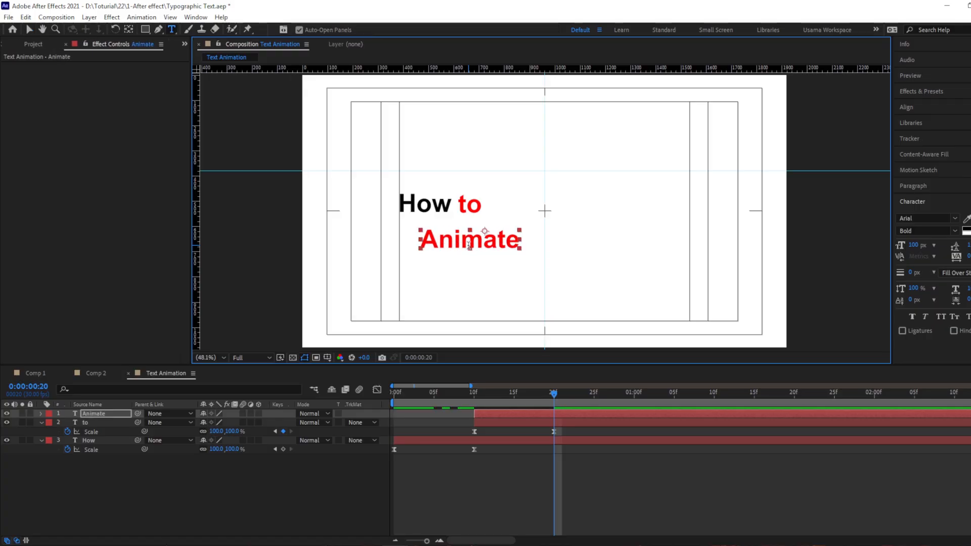
Reveal the "Animate" layer's keyframes and set its Scale to 175% at 0:00:00:20
key("u")
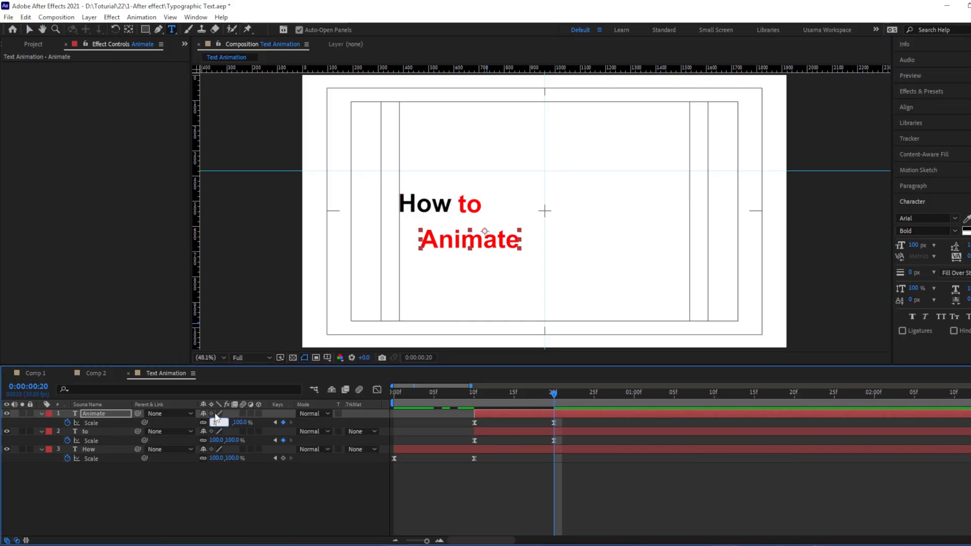
left_click_drag(215, 422, 248, 422)
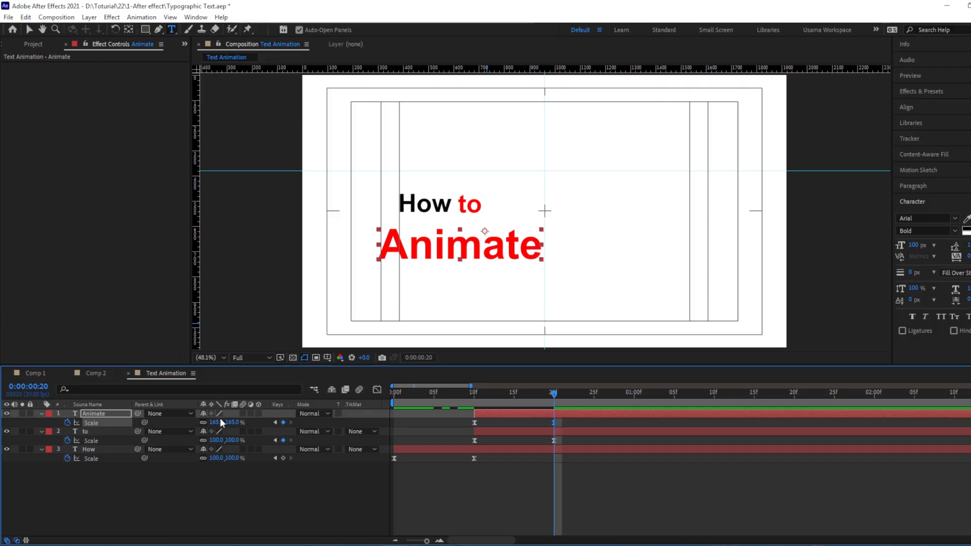
left_click_drag(215, 423, 216, 424)
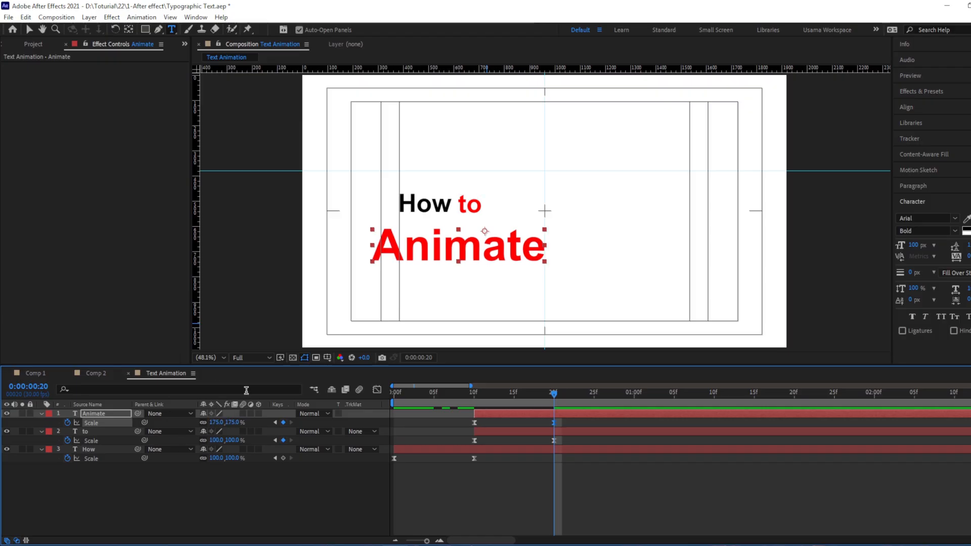
Move the "Animate" layer's anchor point to its upper-left corner and position the word so it begins just below the end of "to"
key("v")
left_click_drag(481, 235, 578, 222)
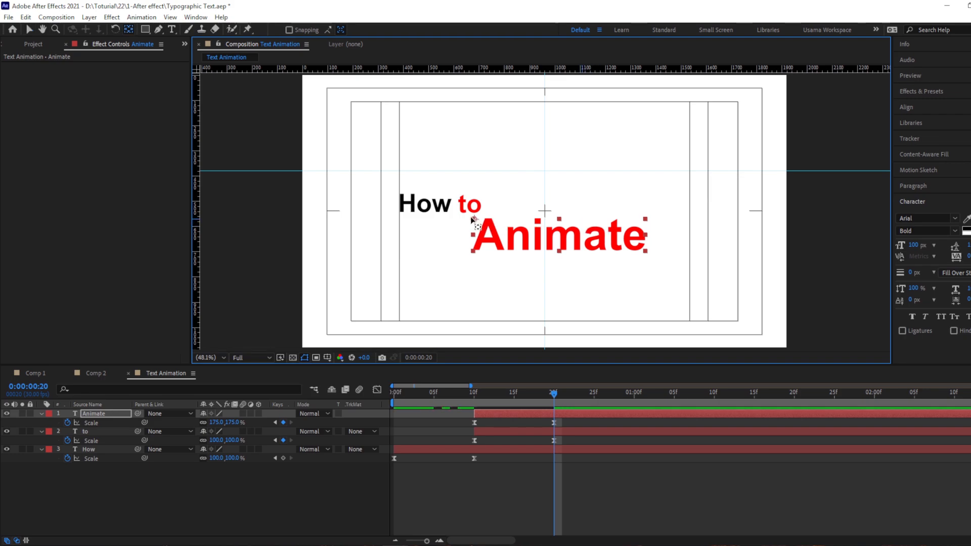
key("v")
left_click(416, 284)
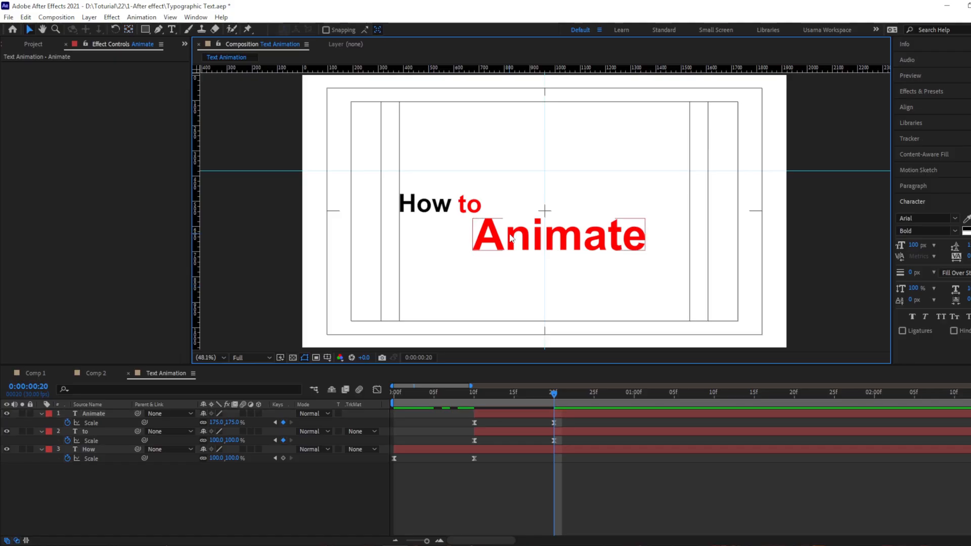
Shift the "Animate" layer and its keyframes to start at 0:00:00:20
left_click(509, 235)
left_click(575, 414)
left_click_drag(575, 414, 630, 408)
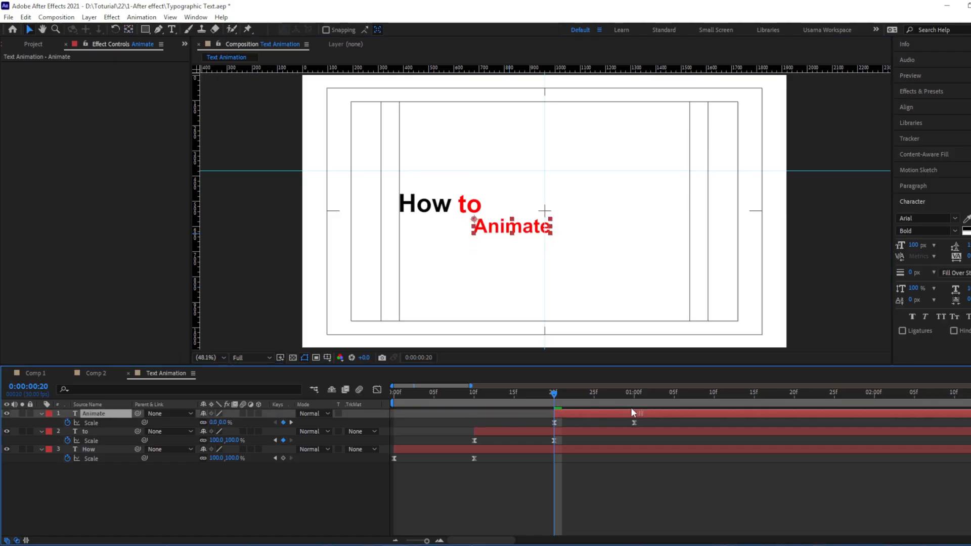
Preview the "How to Animate" animation from 0:00:00:00
left_click_drag(554, 394, 392, 387)
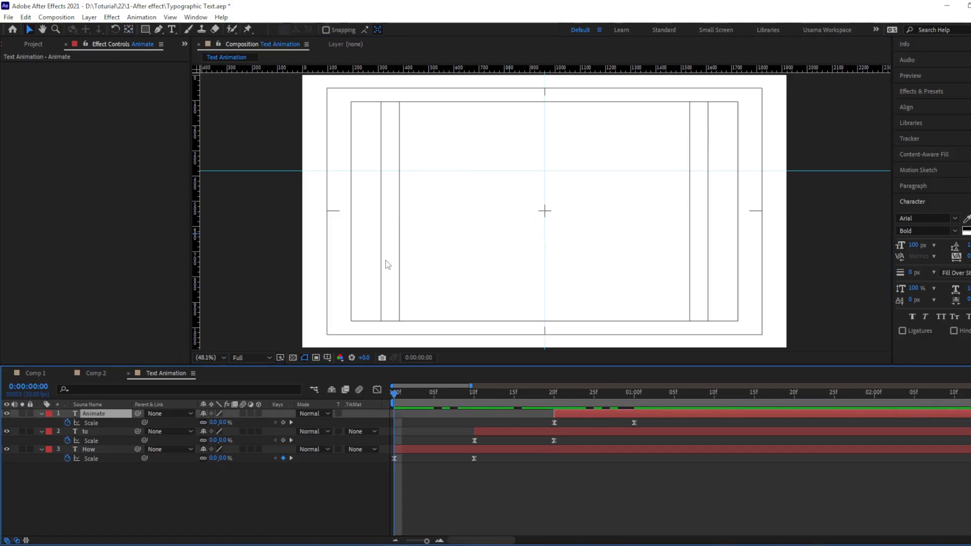
key("space")
key("space")
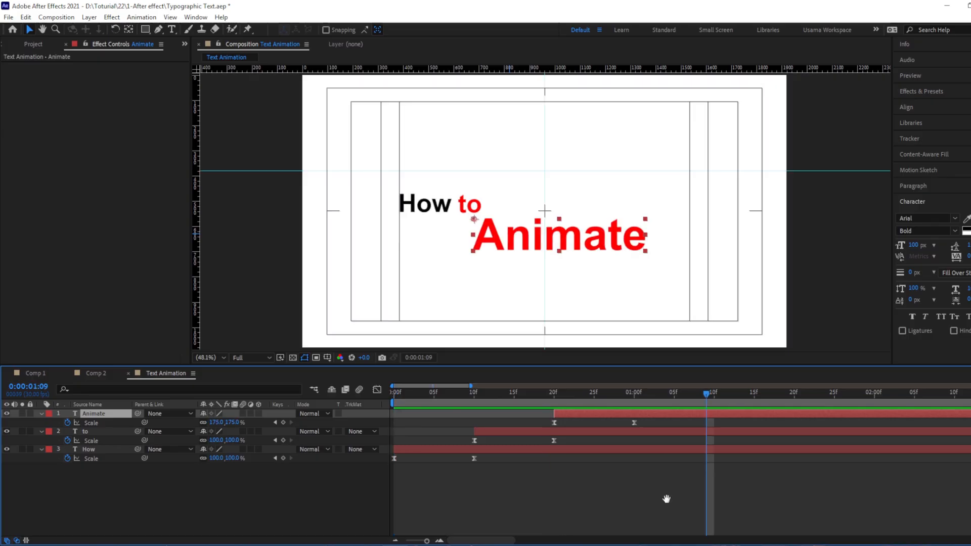
Duplicate the "Animate" layer at 0:00:01:00, move the copy below and left of the original, and change its text to "Like"
left_click_drag(667, 499, 549, 510)
key("j")
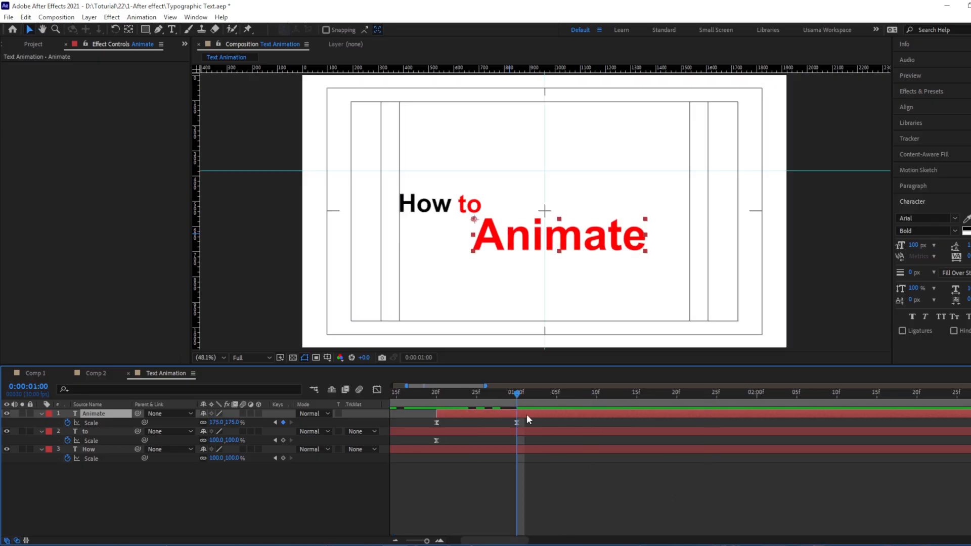
key("ctrl+d")
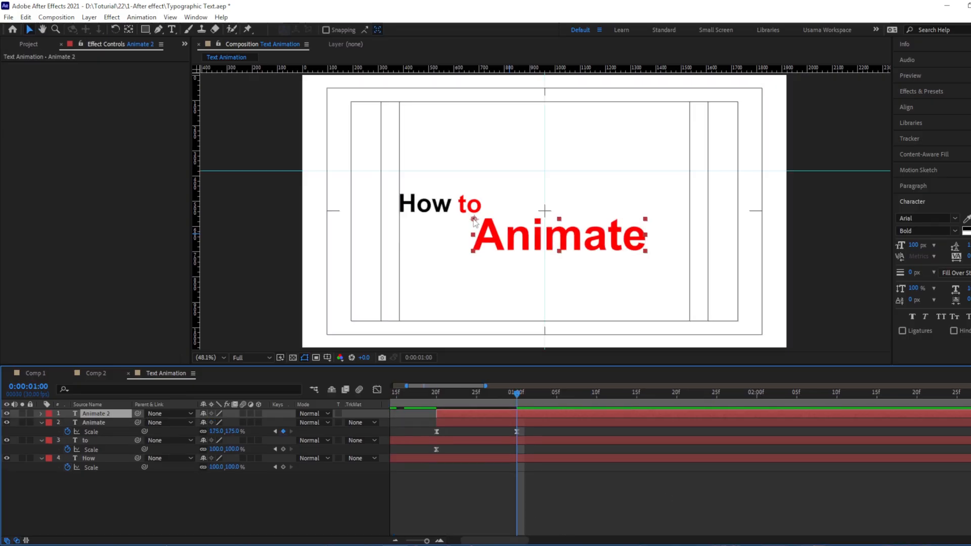
left_click_drag(474, 221, 323, 255)
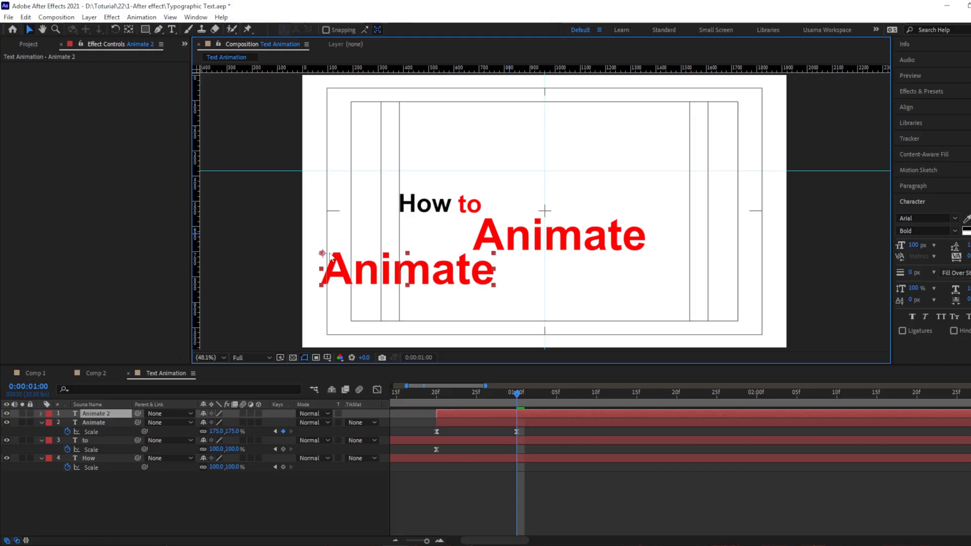
double_click(428, 273)
type("Like")
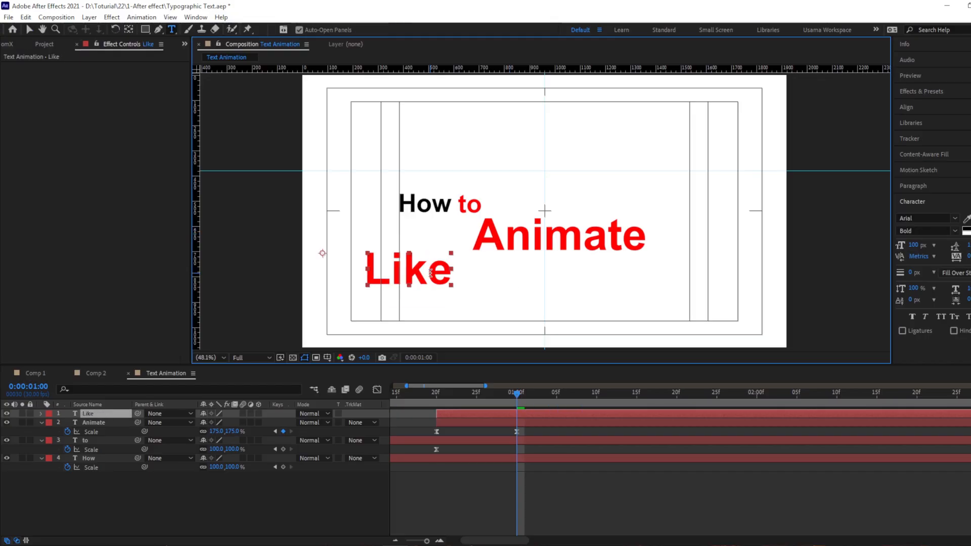
key("KP_Enter")
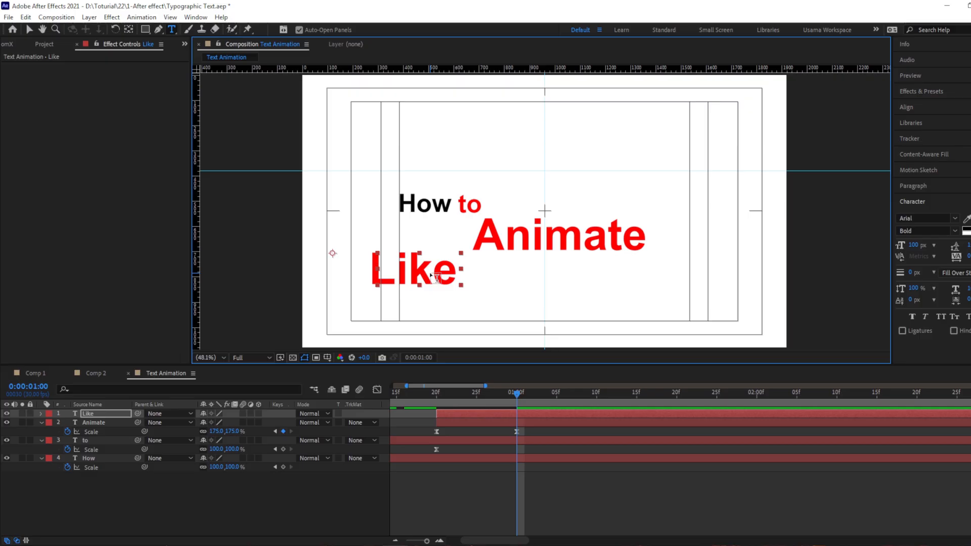
Move the word "Like" right so it ends just below the start of "Animate", and color it black
left_click_drag(431, 275, 446, 276)
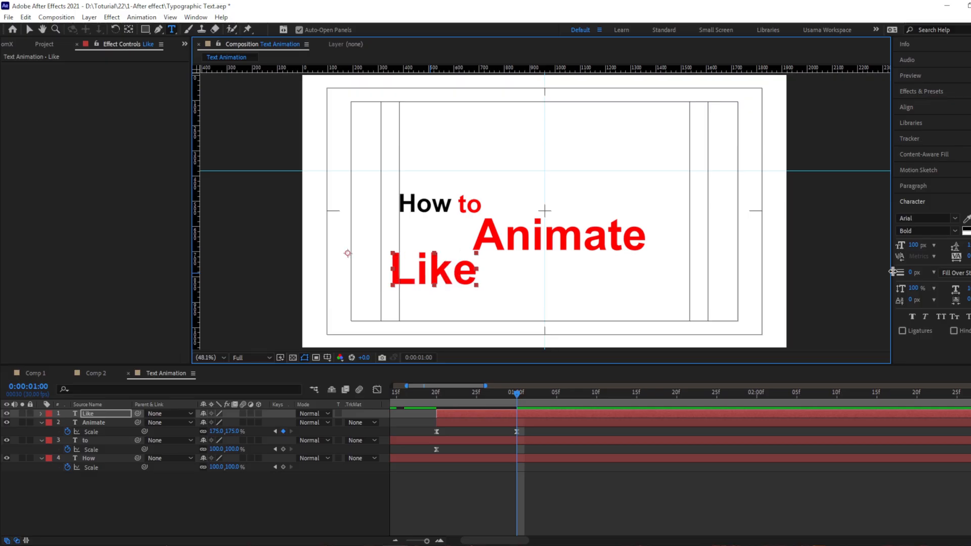
left_click(893, 272)
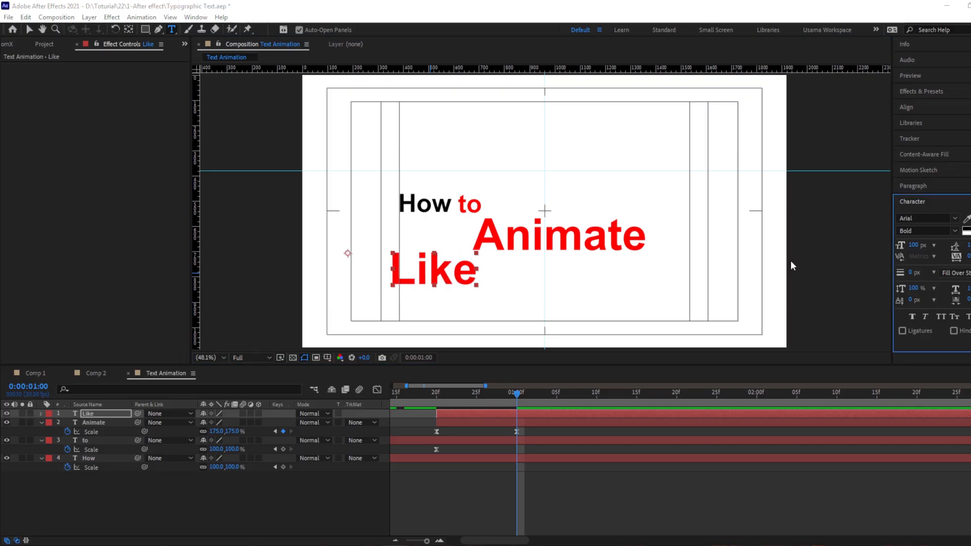
Move the "Like" layer's anchor point to its upper-right corner
left_click(129, 30)
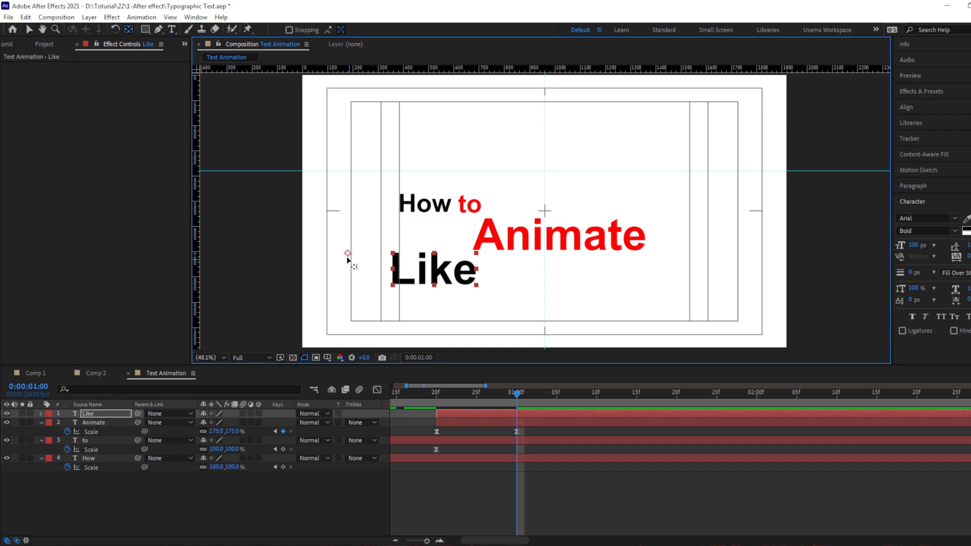
left_click_drag(347, 258, 477, 255)
key("v")
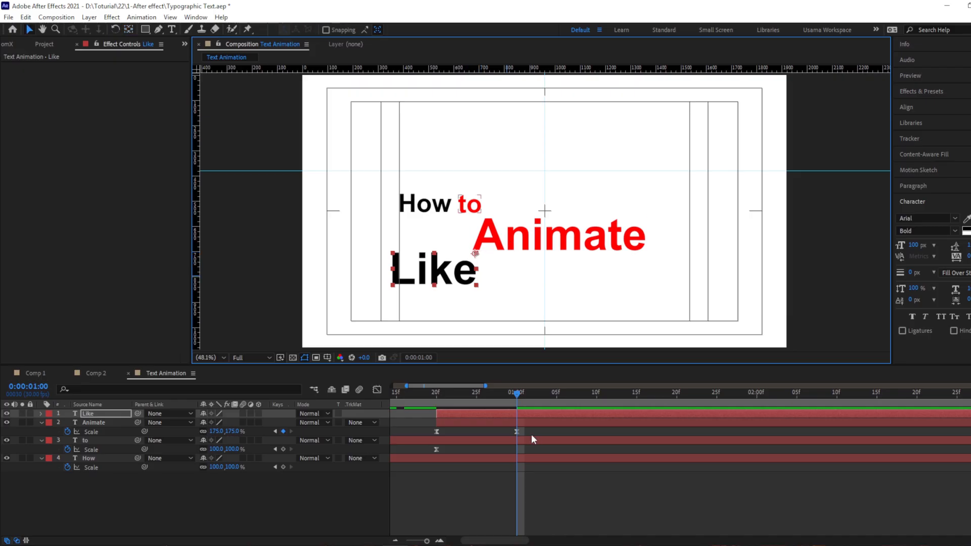
Shift the "Like" layer and its keyframes to start at 0:00:01:00, and reveal its scale keyframes
key("alt+bracketleft")
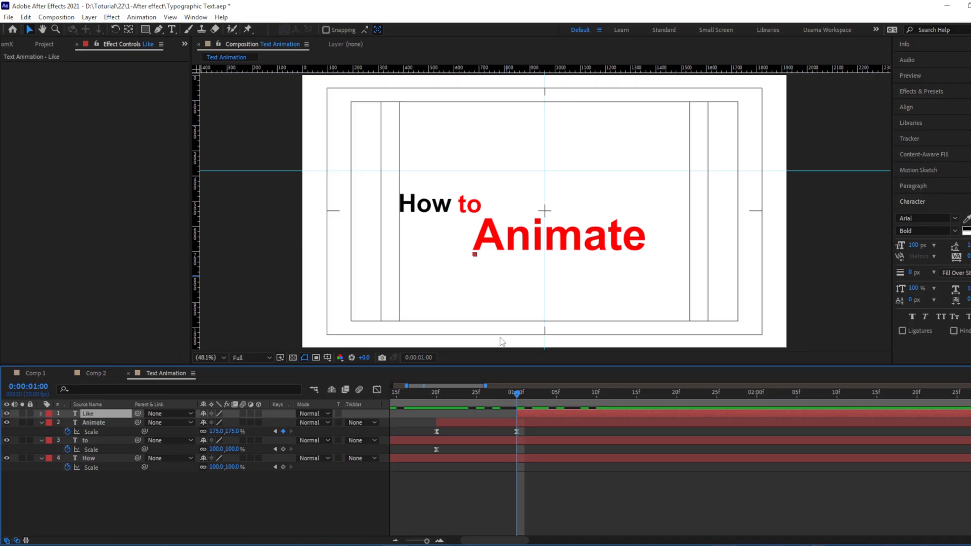
left_click(474, 424)
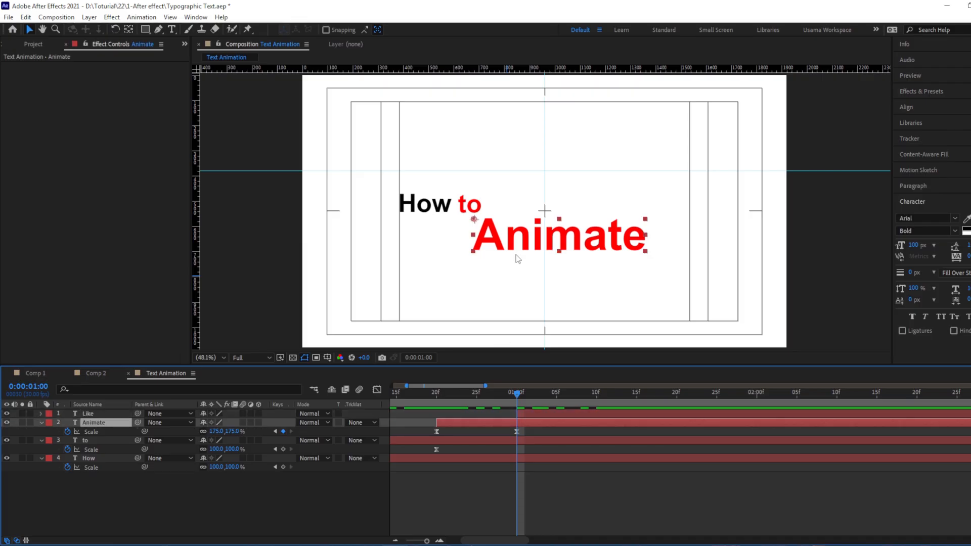
left_click(612, 405)
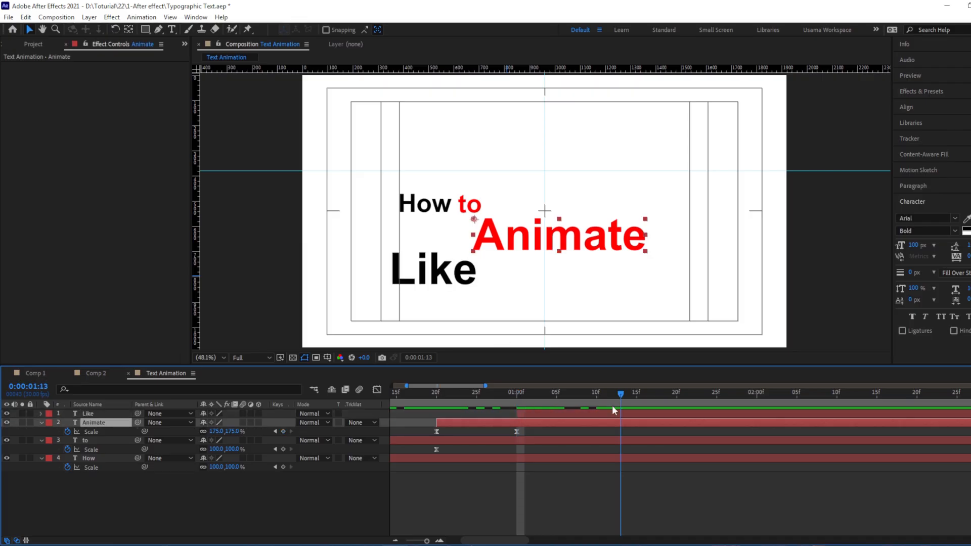
left_click(588, 413)
key("u")
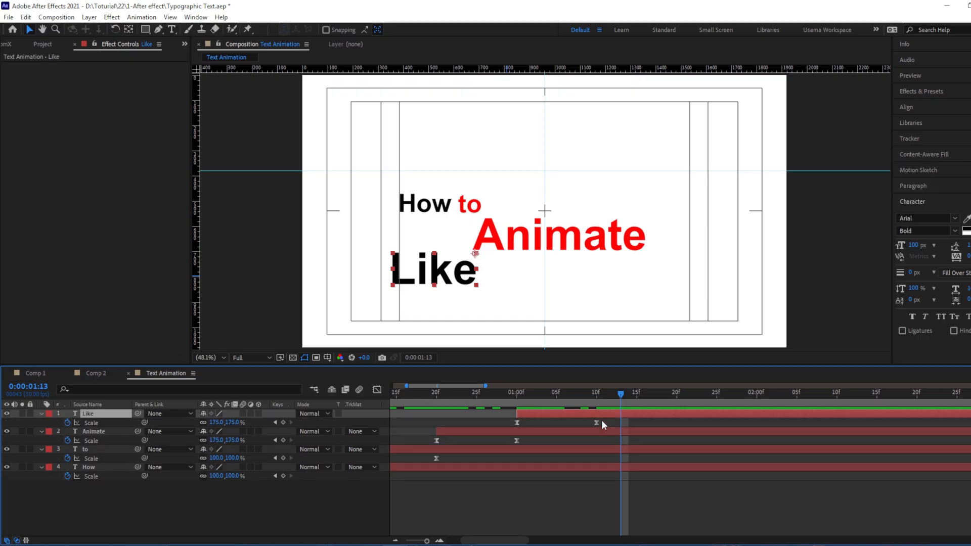
Duplicate the "Like" layer at 0:00:01:10, move the copy below and right of the original, and change its text to "Text"
key("j")
key("ctrl+d")
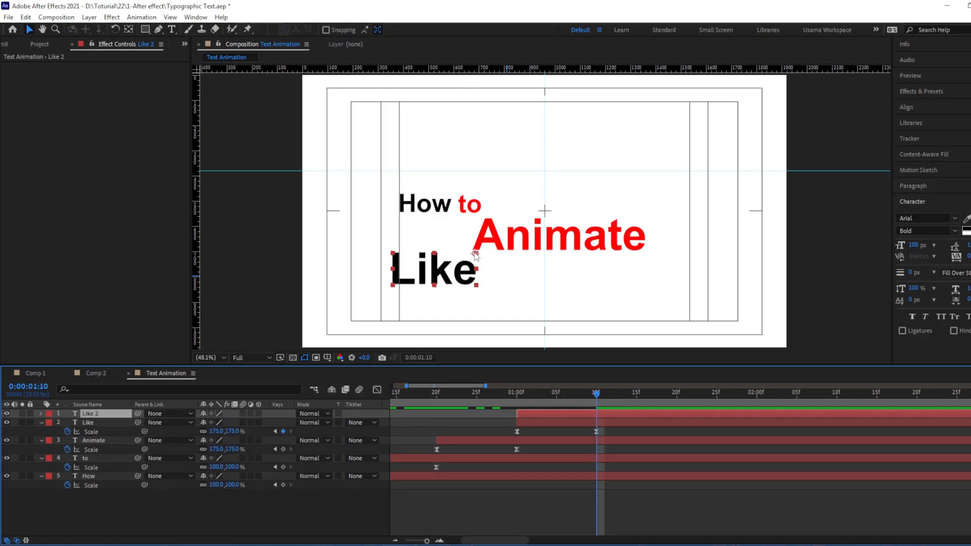
left_click_drag(474, 255, 571, 294)
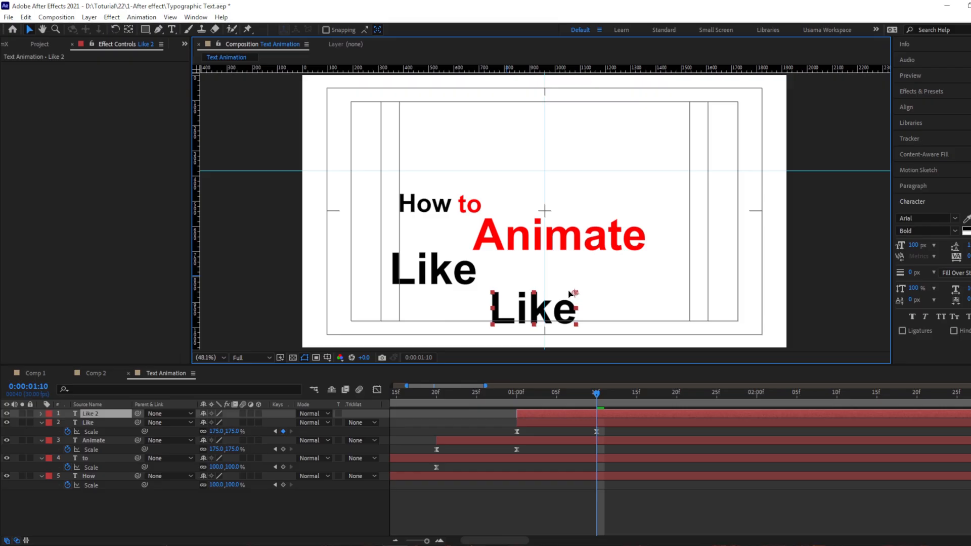
double_click(573, 294)
type("Text")
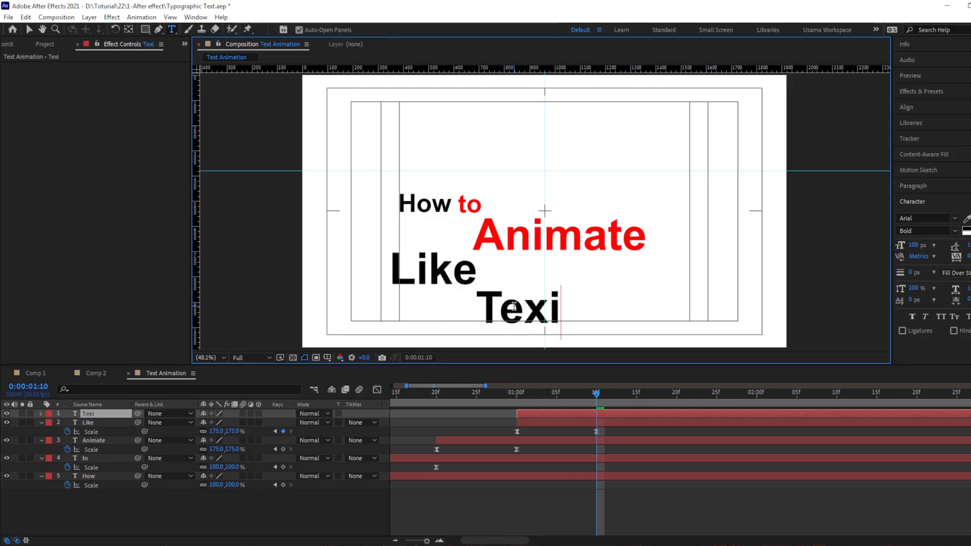
key("BackSpace")
type("t")
key("Escape")
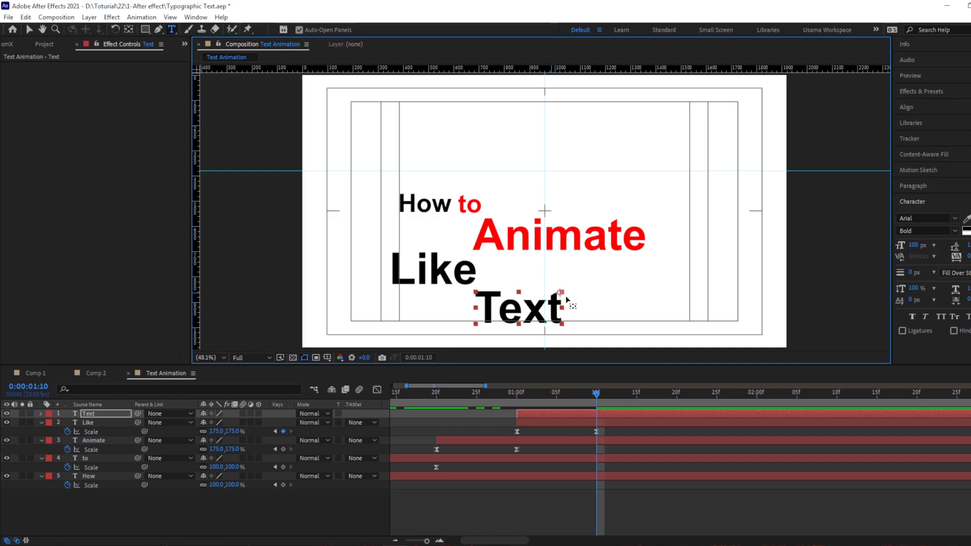
Move the "Text" layer's anchor point to its upper-left corner
key("y")
left_click_drag(560, 292, 481, 292)
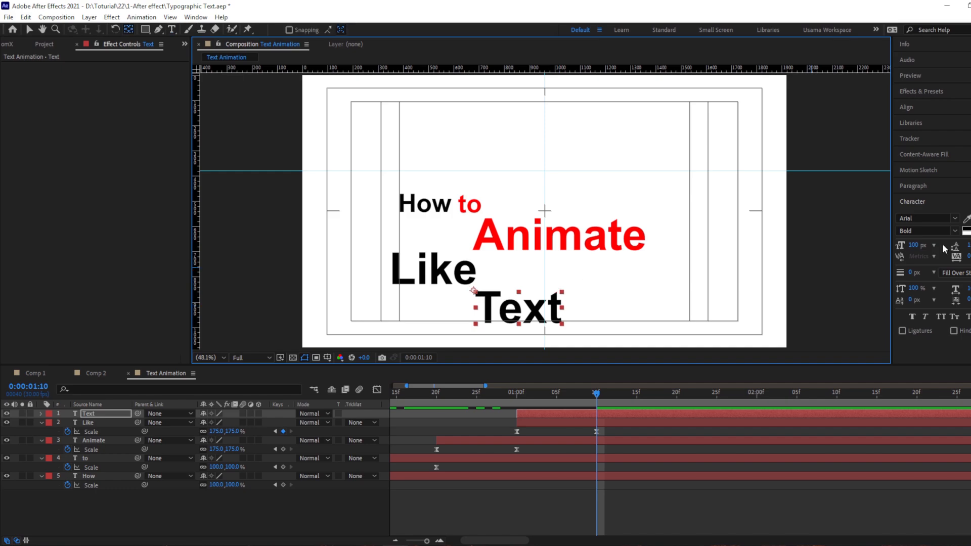
key("v")
Change the fill color of the word "Text" to bright green, 00FF1E
left_click(967, 231)
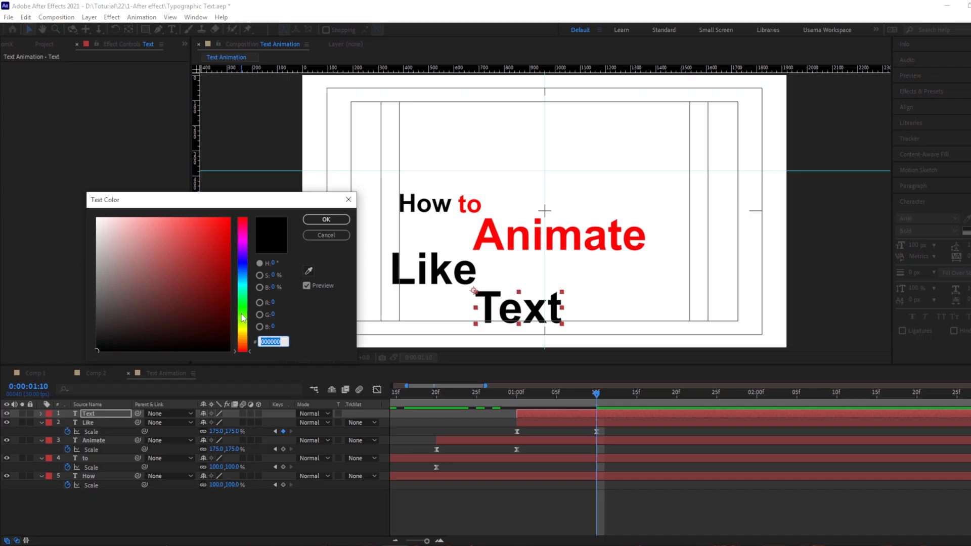
left_click(243, 304)
left_click_drag(212, 242, 256, 206)
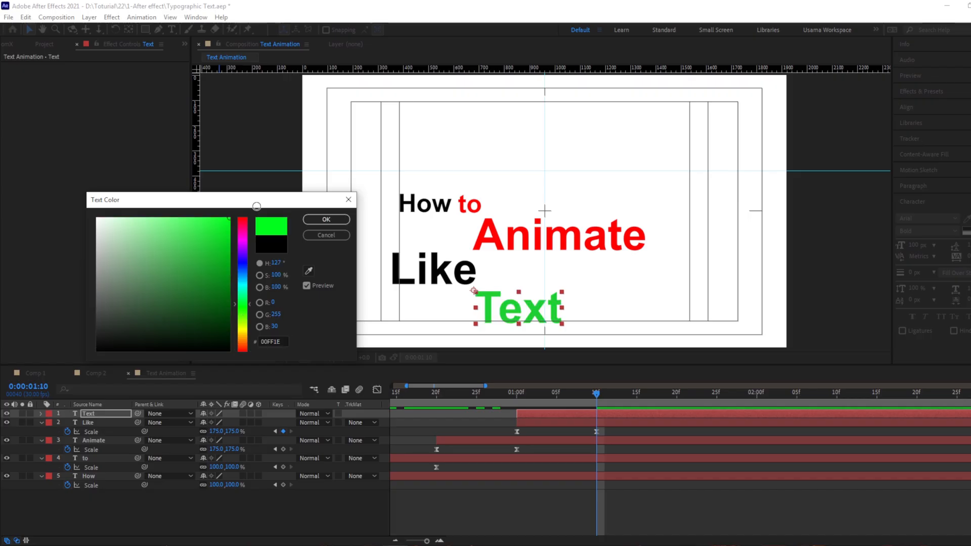
key("Return")
Shift the "Text" layer to start at 0:00:01:10 and set its scale keyframe at 0:00:01:20 to 125%
left_click_drag(599, 413, 668, 409)
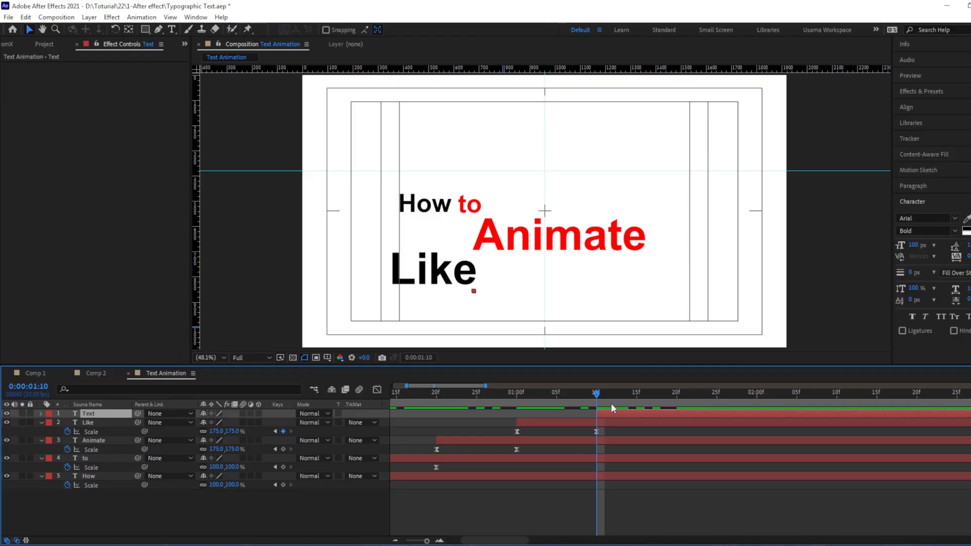
key("ctrl+v")
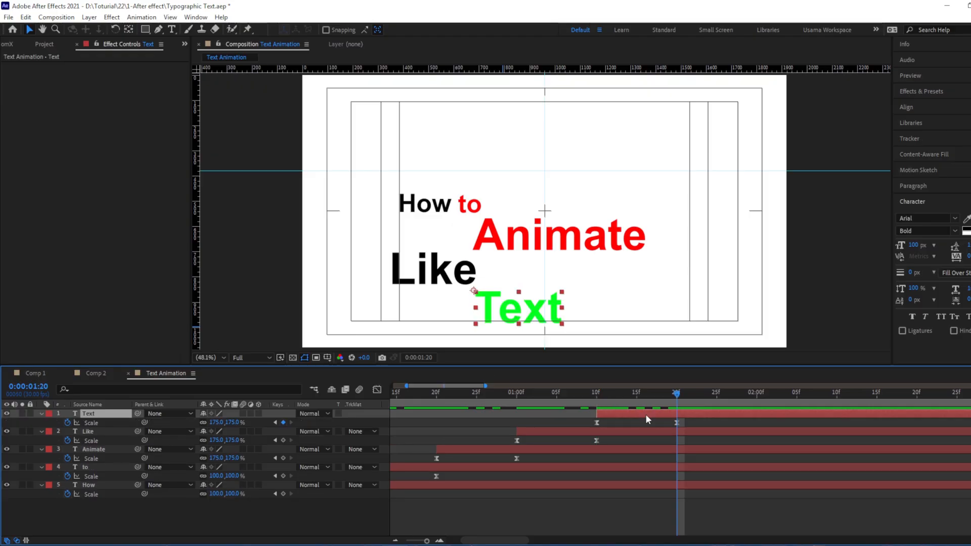
key("ctrl+shift+KP_Subtract")
key("ctrl+shift+KP_Subtract")
key("ctrl+shift+KP_Subtract")
key("ctrl+shift+KP_Subtract")
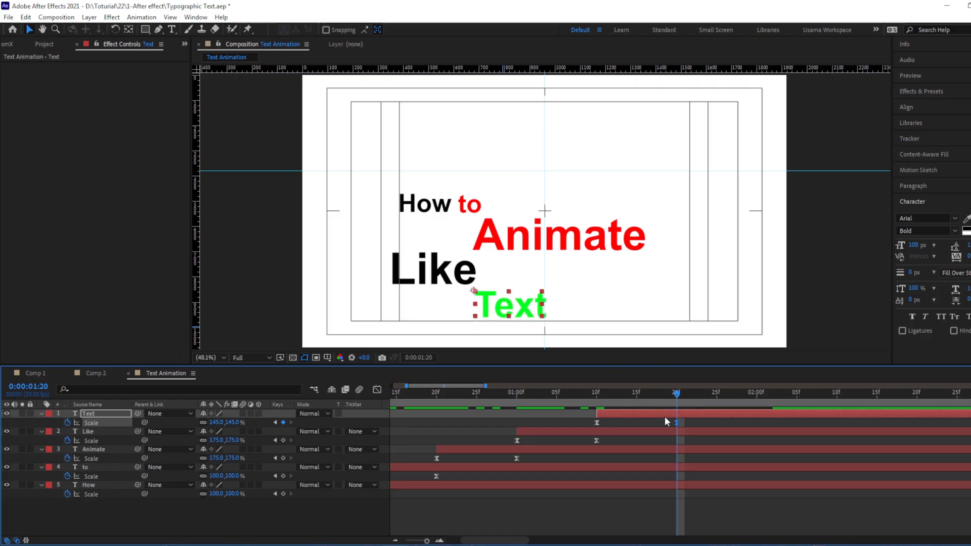
key("ctrl+shift+KP_Subtract")
key("ctrl+shift+KP_Subtract")
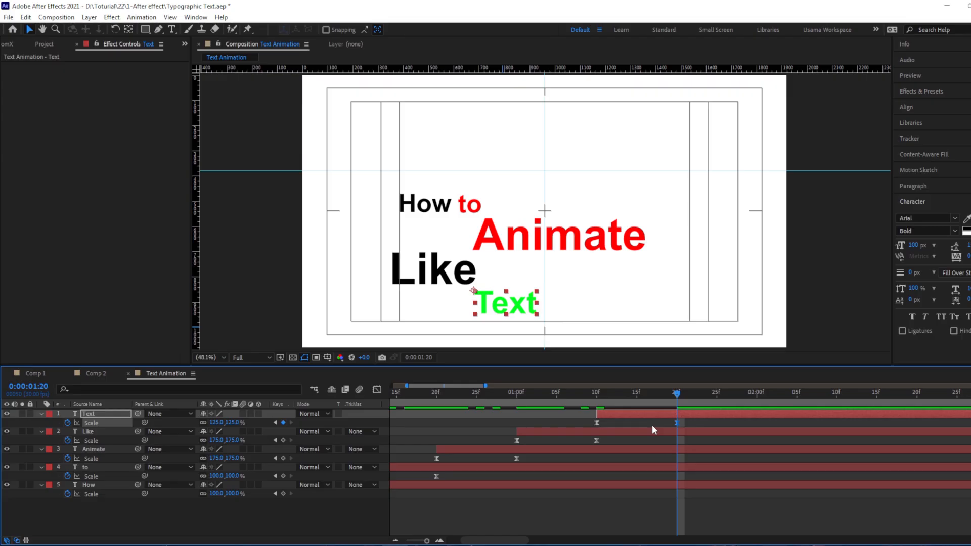
Add a null object and parent all five text layers to it
right_click(265, 256)
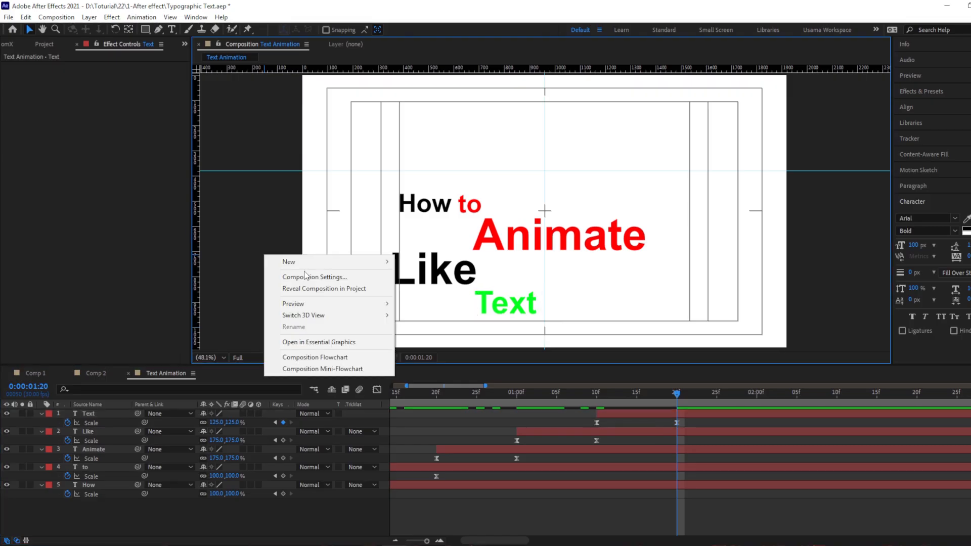
mouse_move(304, 261)
left_click(424, 325)
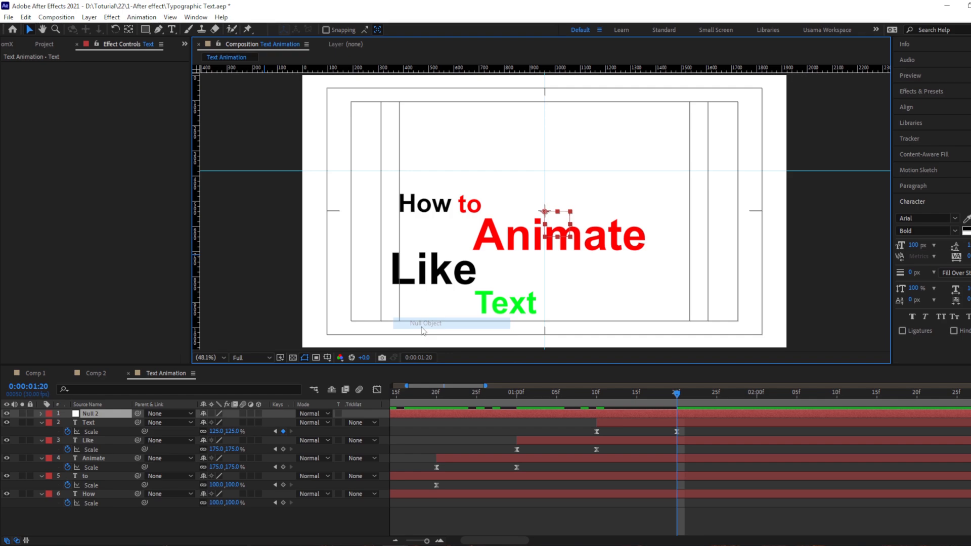
left_click(88, 423)
left_click(99, 495, "shift")
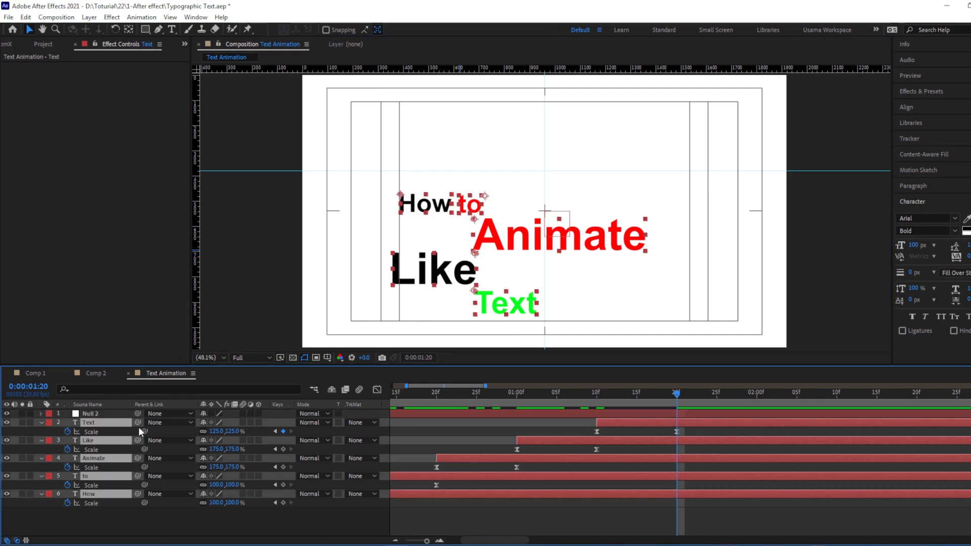
left_click_drag(137, 424, 91, 414)
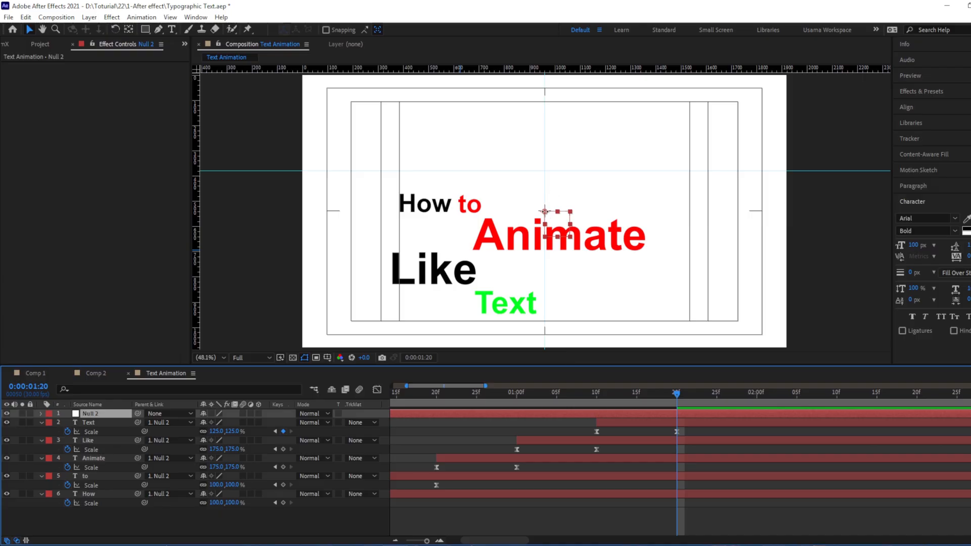
Move the null object right to about 1220, 540 so the group of words shifts toward the composition's center
left_click_drag(545, 212, 591, 212)
key("shift+Right")
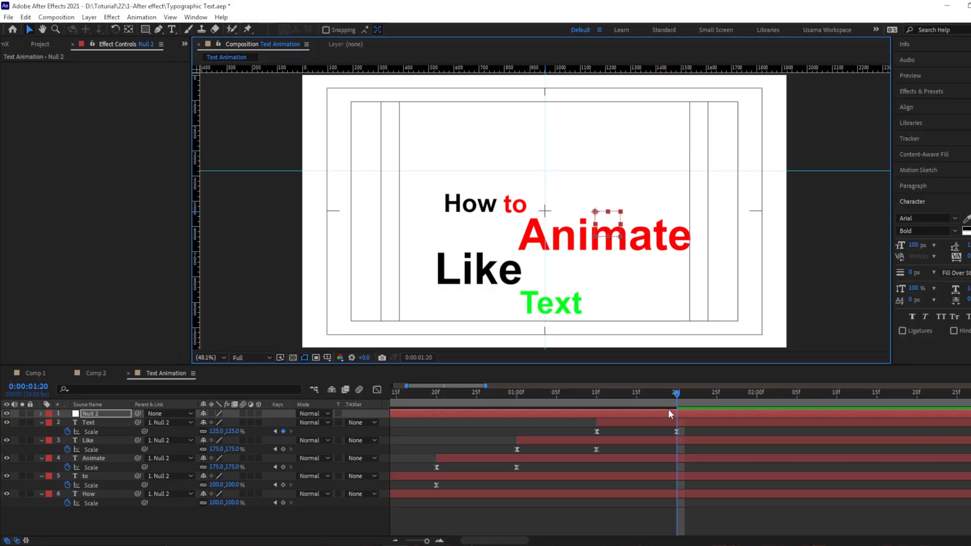
key("shift+Right")
key("shift+Right")
key("shift+Right")
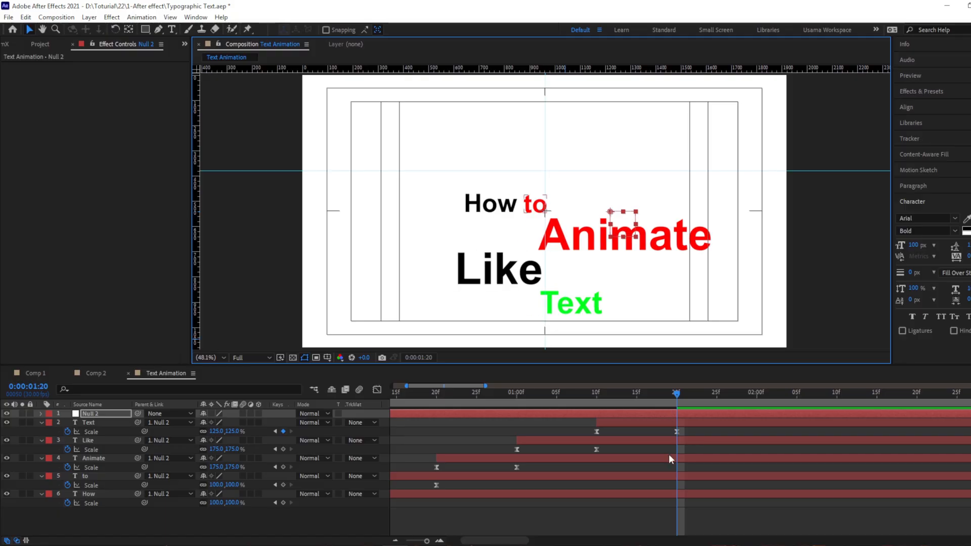
Add Position and Scale keyframes to the null object at 0:00:00:10
left_click_drag(677, 420, 795, 420)
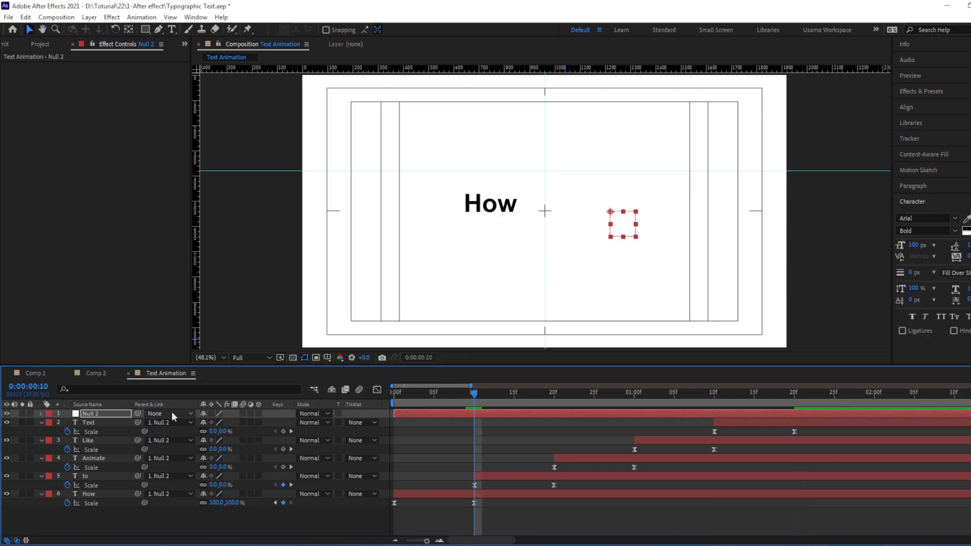
left_click(117, 414)
key("p")
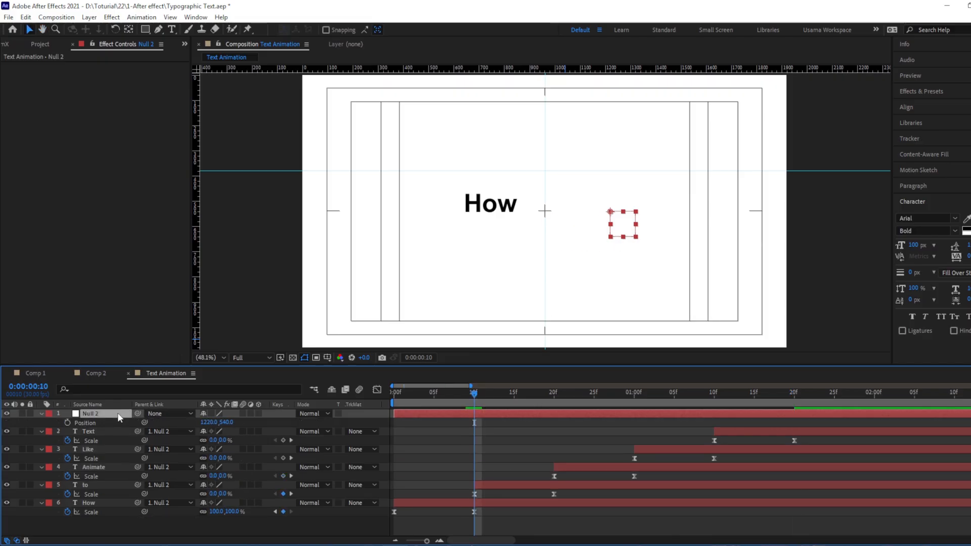
key("shift+s")
left_click(67, 423)
left_click(67, 431)
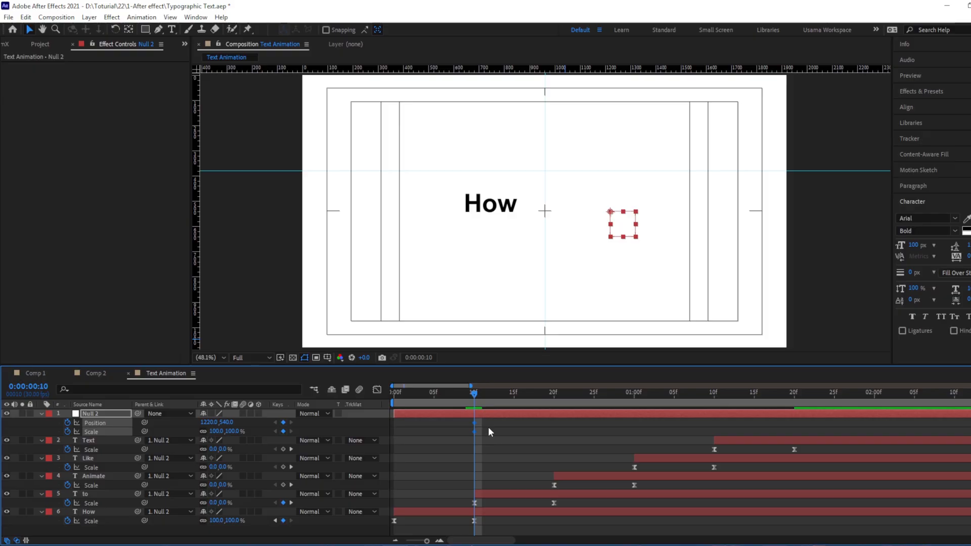
At 0:00:00:00, move the null object to about 961, 536 and reduce its scale, and preview the opening motion
key("Home")
left_click_drag(609, 214, 540, 212)
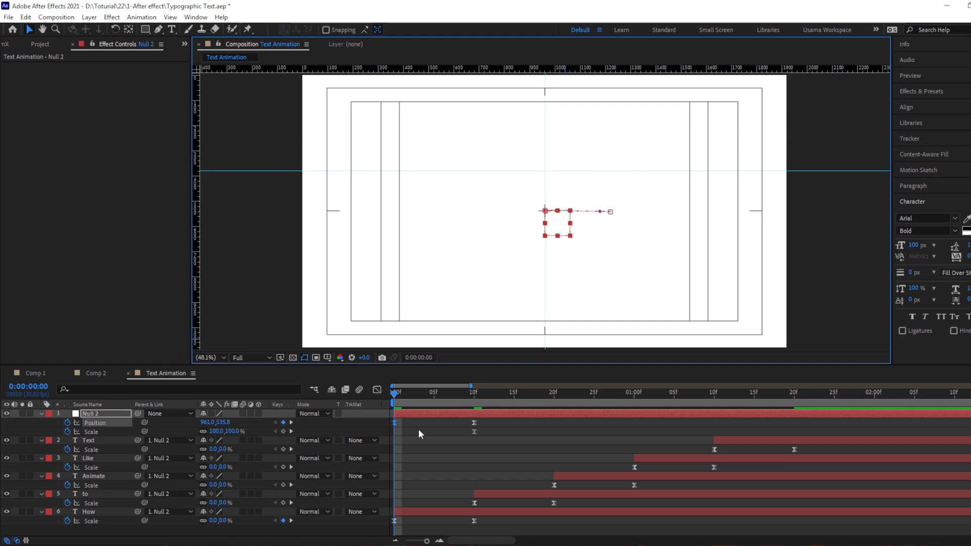
left_click(216, 432)
type("45")
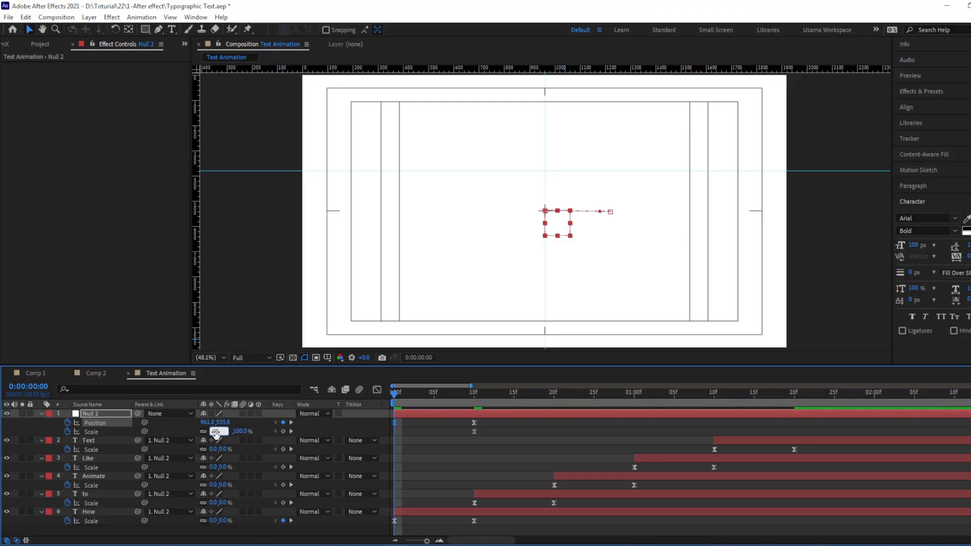
left_click(472, 396)
key("space")
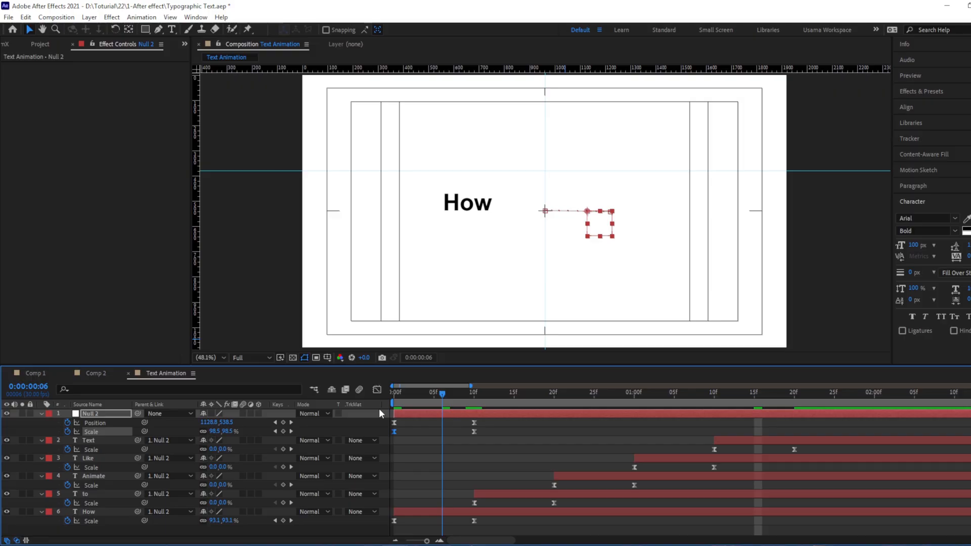
At 0:00:00:20, keyframe the null object's position at 1180, 540 and its scale at 110%
left_click(560, 496)
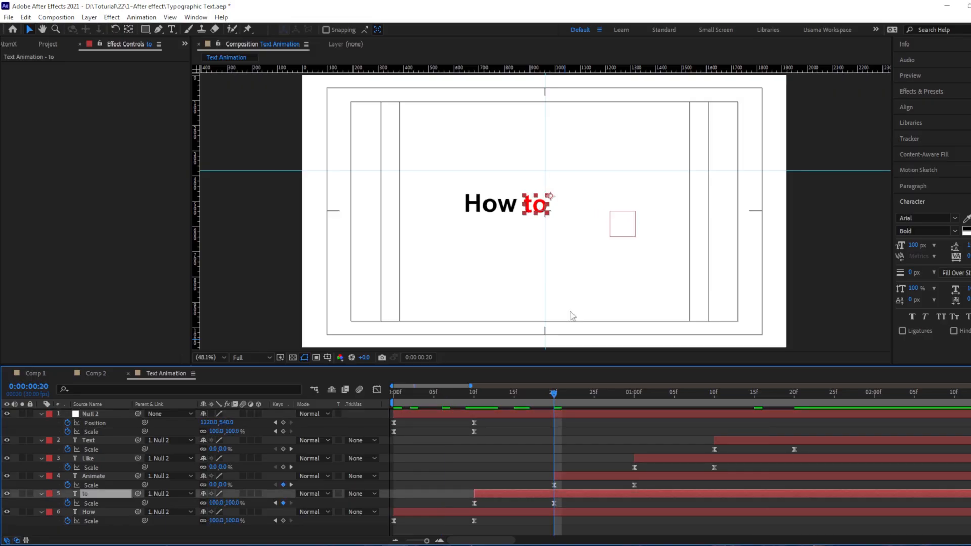
left_click(559, 415)
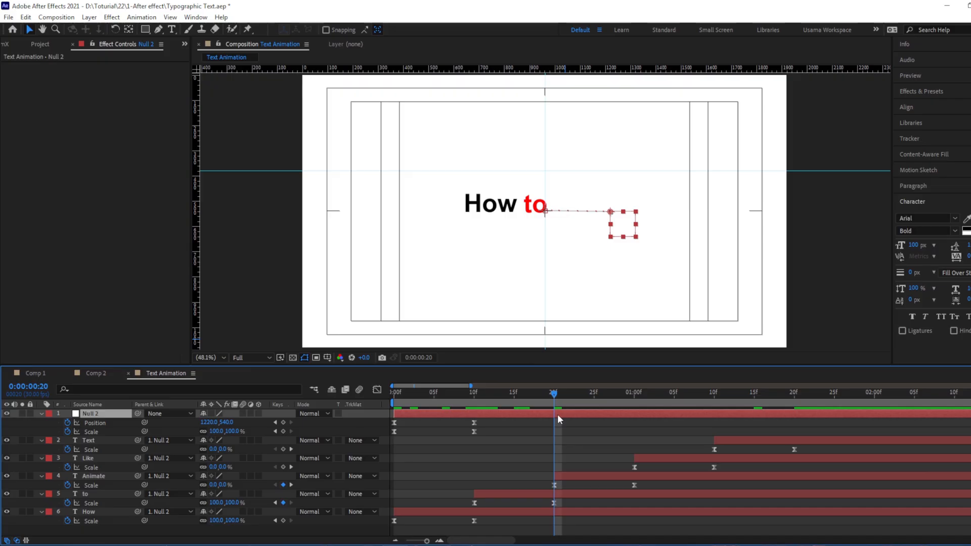
key("ctrl+shift+z")
key("ctrl+shift+z")
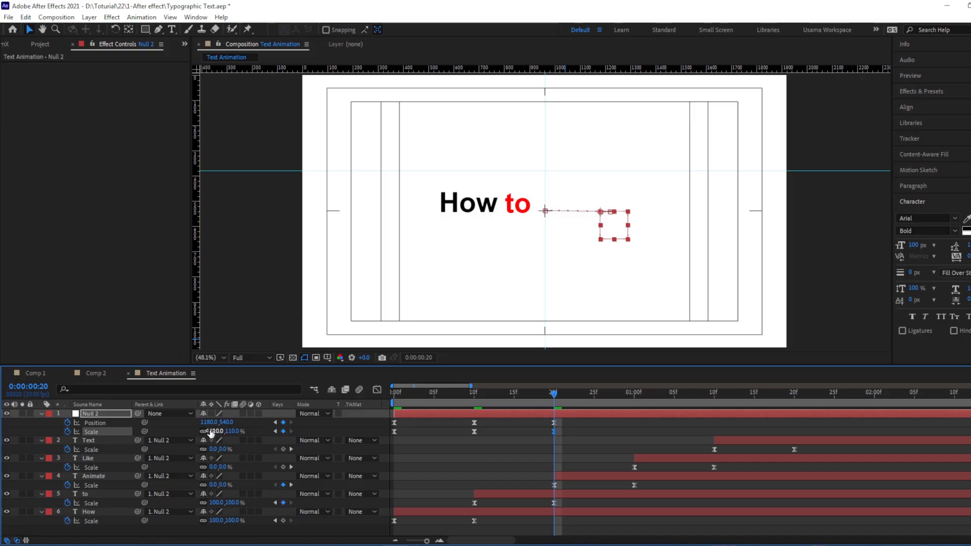
key("k")
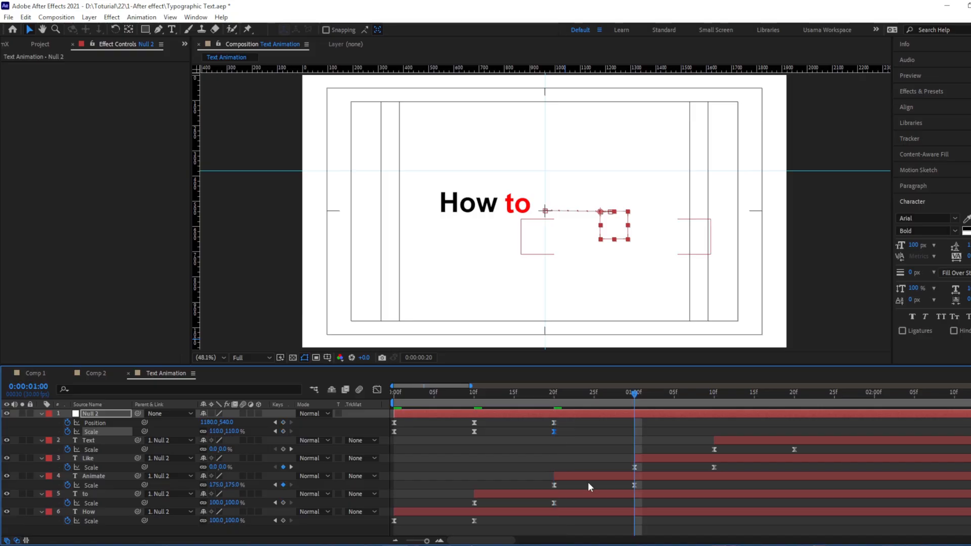
At 0:00:01:00, keyframe the null object's position at 1180, 460 and its scale at 130%
key("shift+Up")
key("shift+Up")
key("shift+Up")
key("shift+Up")
key("shift+Up")
key("shift+Up")
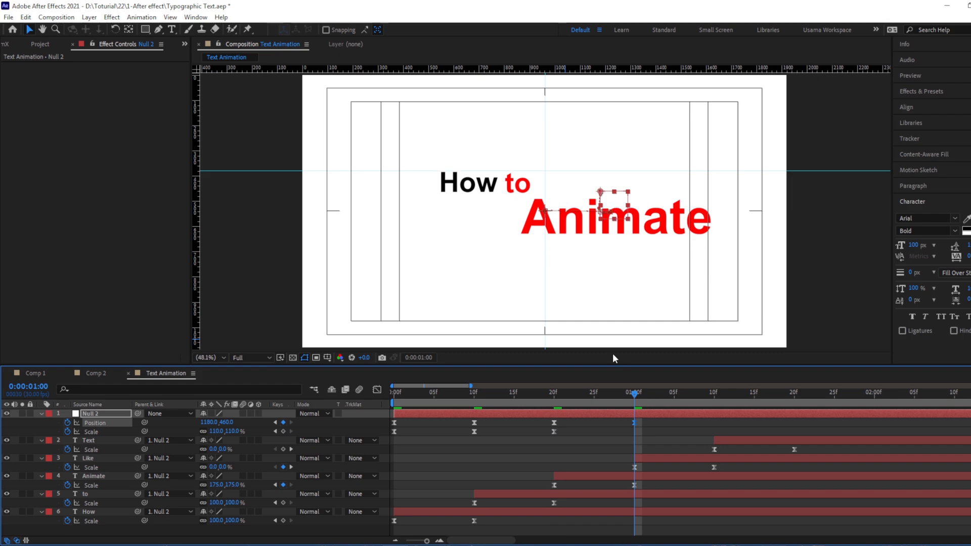
key("ctrl+shift+KP_Add")
key("ctrl+shift+KP_Add")
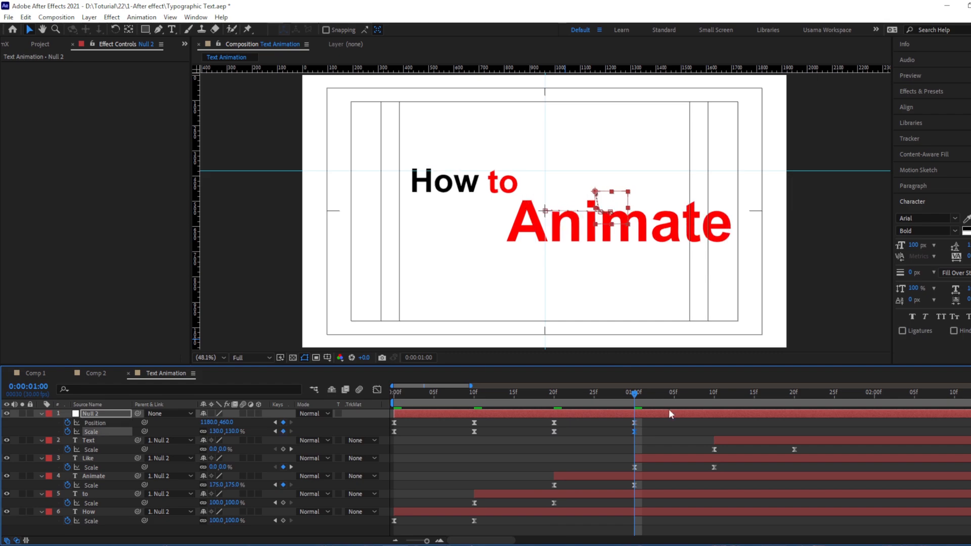
Adjust the null object's horizontal placement at 0:00:01:00, setting its position to 1280, 460
key("shift+Left")
key("shift+Left")
key("shift+Left")
key("shift+Left")
key("shift+Left")
key("shift+Left")
key("shift+Left")
key("shift+Left")
key("shift+Left")
key("shift+Left")
key("shift+Left")
key("shift+Left")
key("shift+Left")
key("shift+Left")
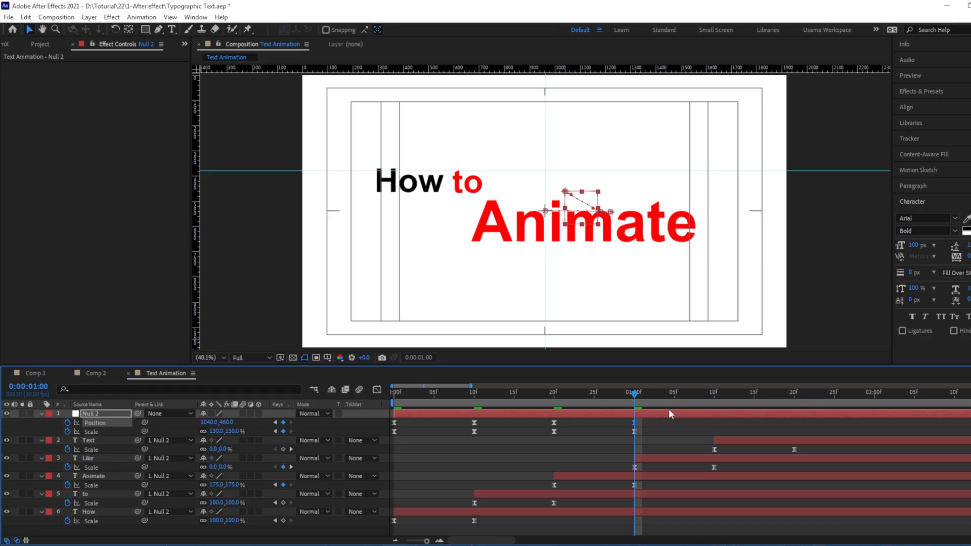
key("shift+Right")
key("shift+Right")
key("shift+Right")
key("shift+Right")
key("shift+Right")
key("shift+Right")
key("shift+Right")
key("shift+Right")
key("shift+Right")
key("shift+Right")
key("shift+Right")
key("shift+Right")
key("shift+Right")
key("shift+Right")
key("shift+Right")
key("shift+Right")
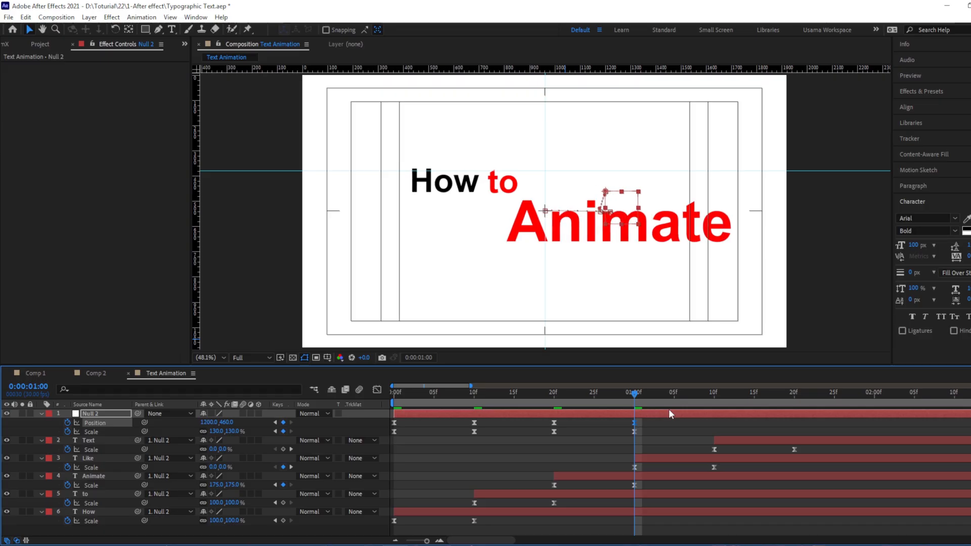
key("shift+Right")
key("shift+Right")
key("shift+Right")
key("shift+Right")
key("shift+Right")
key("shift+Right")
key("shift+Right")
key("shift+Right")
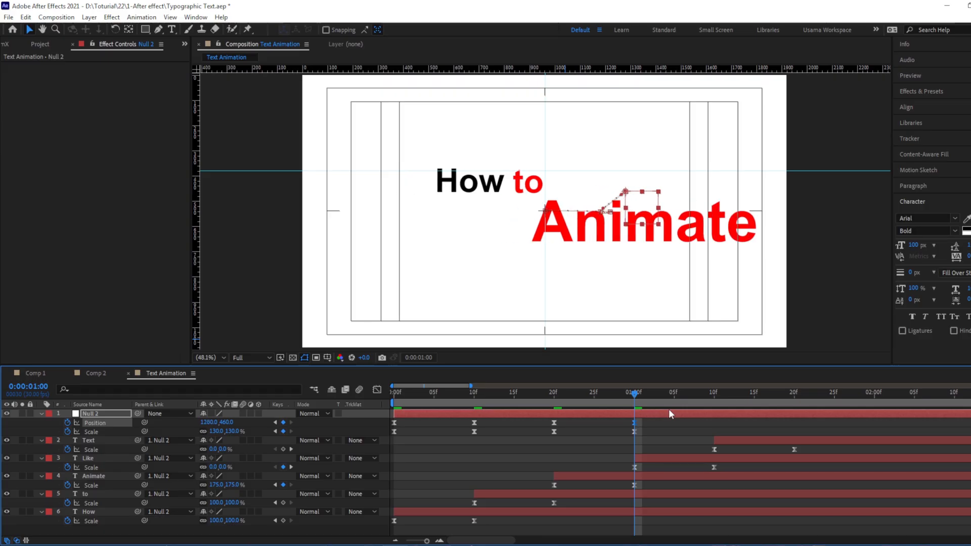
At 0:00:01:10, raise the null object to about 1280, 360 and keyframe its scale at 150%
key("shift+Page_Down")
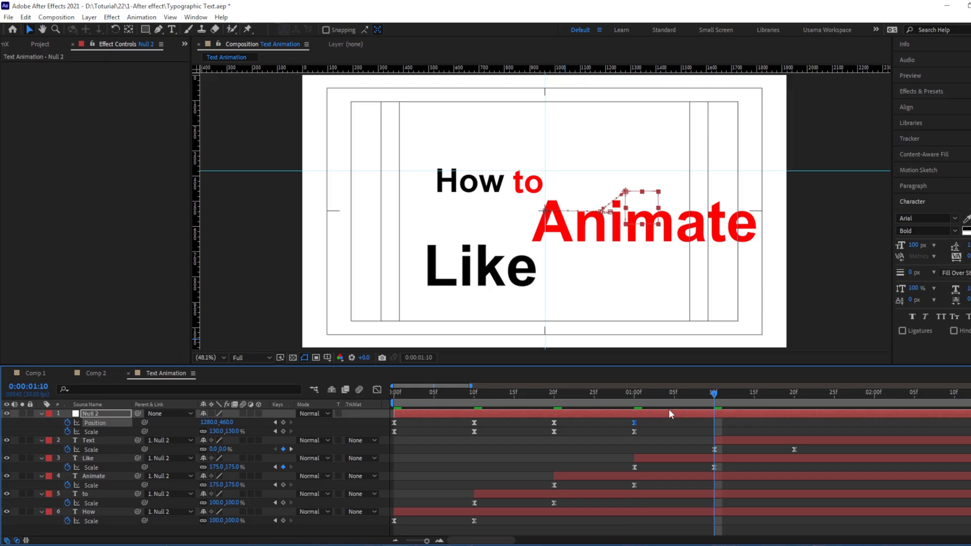
key("shift+Up")
key("shift+Up")
key("shift+Up")
key("shift+Up")
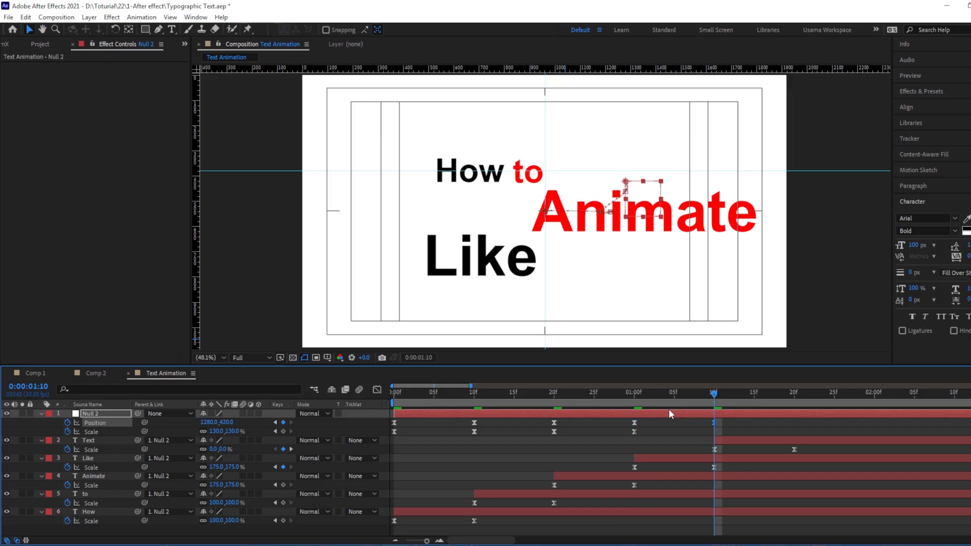
key("alt+shift+KP_Add")
key("alt+shift+KP_Add")
key("shift+Up")
key("shift+Up")
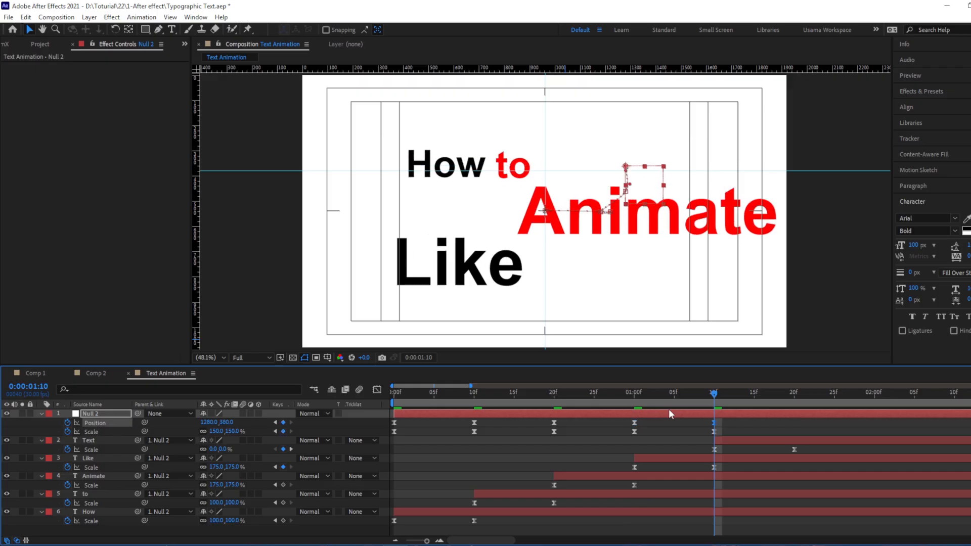
Move the null object farther up and right to 1360, 320 at 0:00:01:10
key("shift+Up")
key("shift+Up")
key("shift+Up")
key("shift+Up")
key("shift+Up")
key("shift+Up")
key("shift+Right")
key("shift+Right")
key("shift+Right")
key("shift+Right")
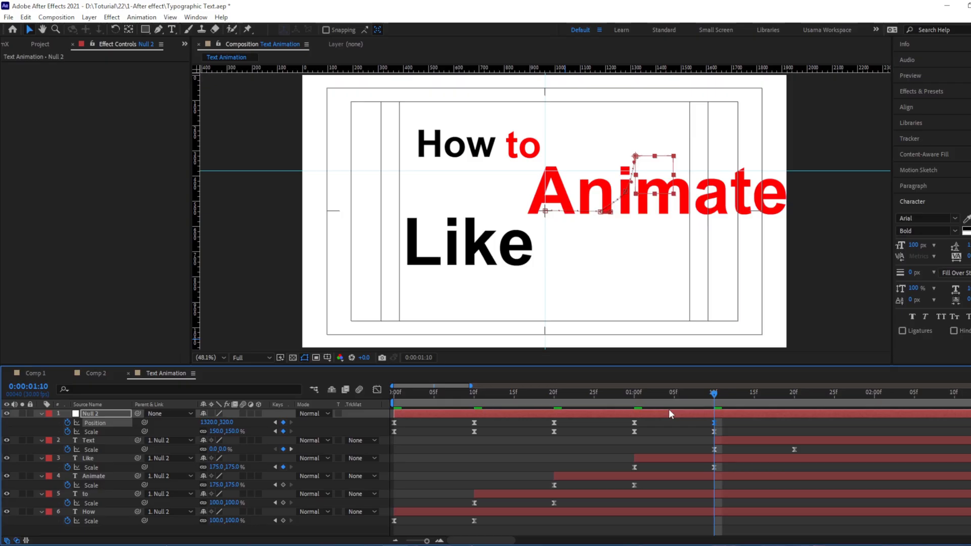
key("shift+Right")
key("shift+Right")
key("shift+Right")
key("shift+Right")
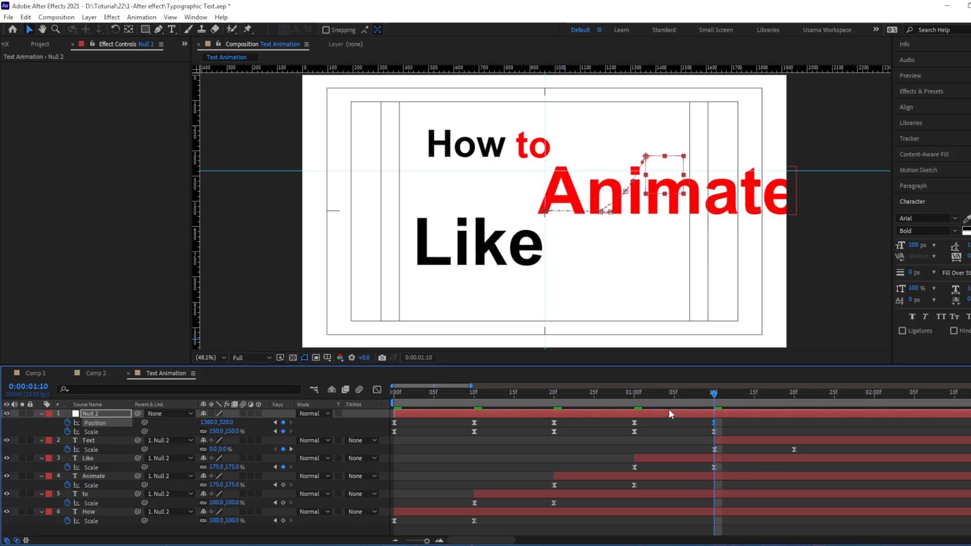
Reduce the null object's scale to 138% and shift its position to 1340, 320 at 0:00:01:10
key("alt+KP_Subtract")
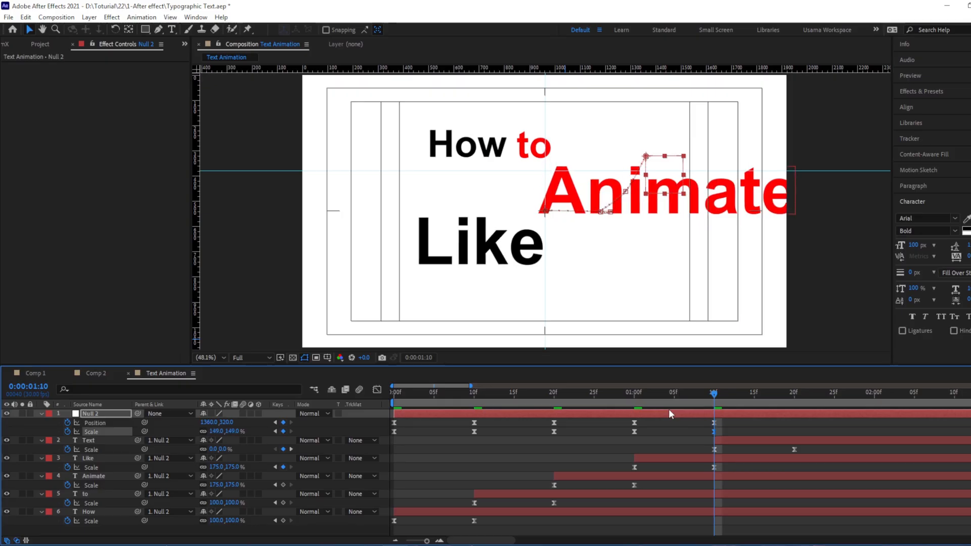
key("ctrl+z")
key("ctrl+z")
key("ctrl+z")
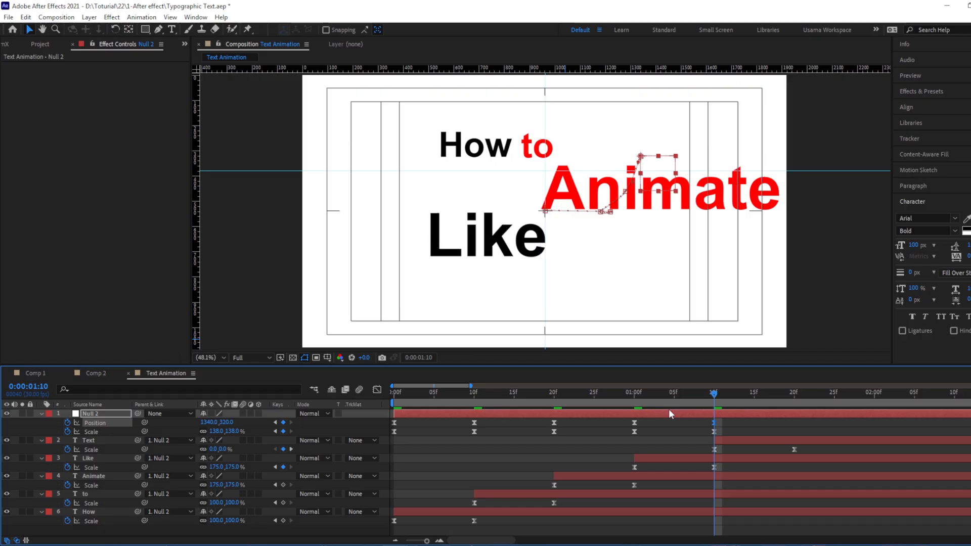
At 0:00:01:20, keyframe the null object's position at 1320, 100 and its scale at 148%
key("space")
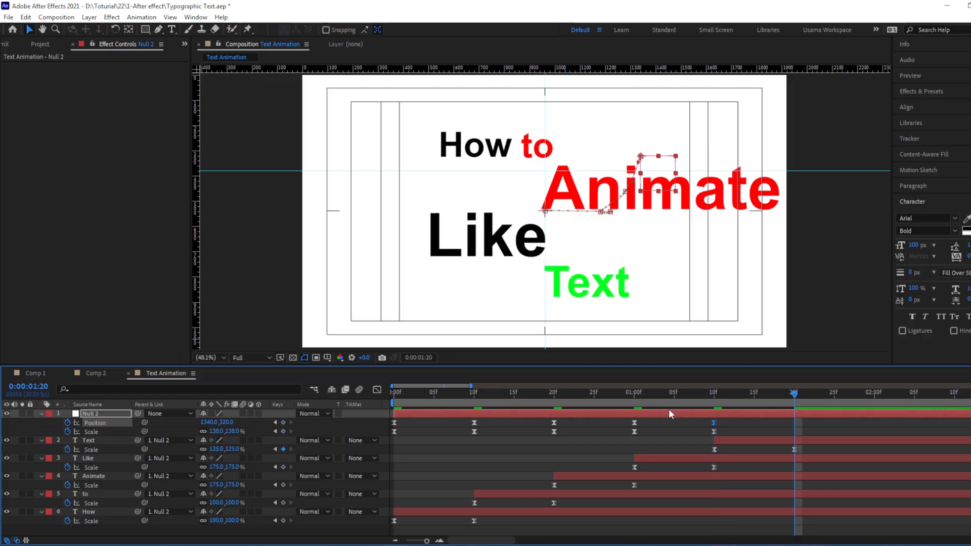
key("shift+Up")
key("shift+Up")
key("shift+Up")
key("shift+Up")
key("shift+Up")
key("shift+Up")
key("shift+Up")
key("shift+Up")
key("shift+Up")
key("shift+Up")
key("shift+Up")
key("shift+Up")
key("shift+Up")
key("shift+Up")
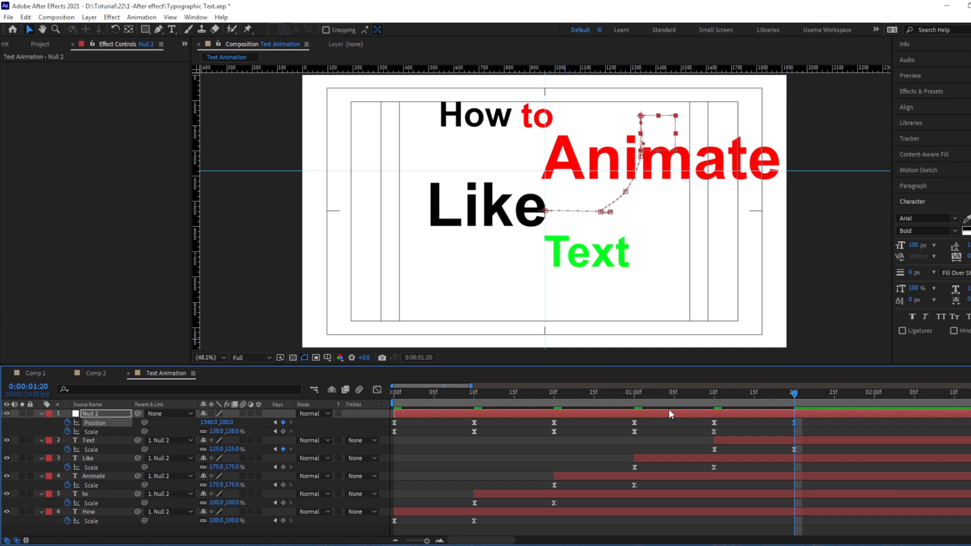
key("shift+Up")
key("shift+Up")
key("shift+Up")
key("ctrl+shift+KP_Add")
key("shift+Left")
key("shift+Left")
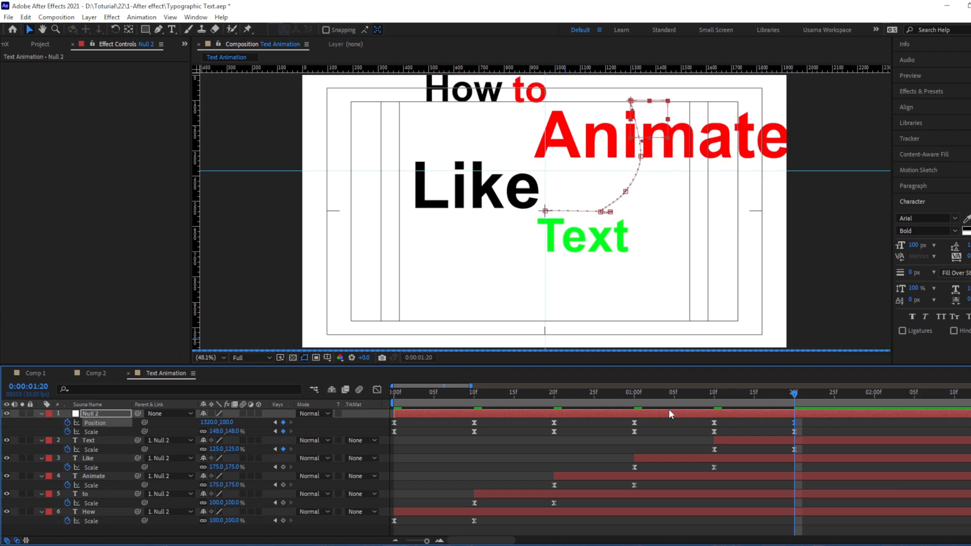
Move the null object up to 1280, -20 and enlarge its scale to 178% at 0:00:01:20
key("shift+Up")
key("shift+Up")
key("shift+Up")
key("shift+Up")
key("shift+Up")
key("shift+Up")
key("shift+Up")
key("shift+Up")
key("shift+Up")
key("shift+Up")
key("shift+Up")
key("shift+Up")
key("shift+Left")
key("shift+Left")
key("shift+Left")
key("shift+Left")
key("ctrl+shift+KP_Add")
key("ctrl+shift+KP_Add")
key("ctrl+shift+KP_Add")
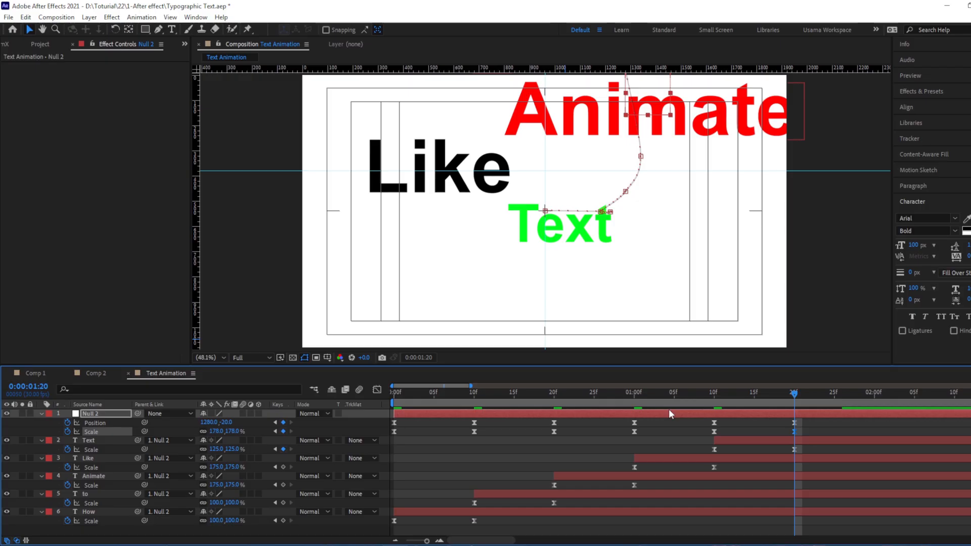
Bring the null object's scale down to 148% and shift it left to 1260, -20
key("ctrl+shift+KP_Subtract")
key("ctrl+shift+KP_Subtract")
key("ctrl+shift+KP_Subtract")
key("shift+Left")
key("shift+Left")
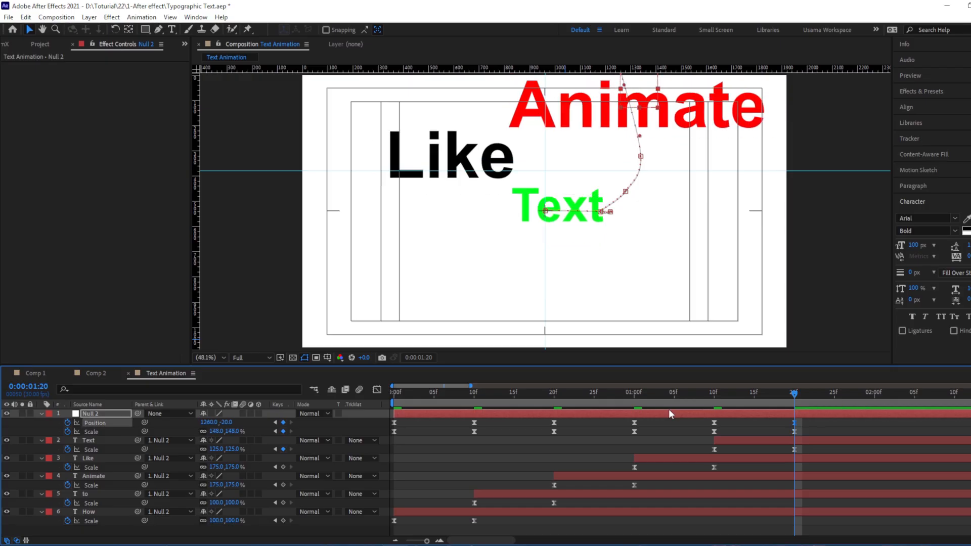